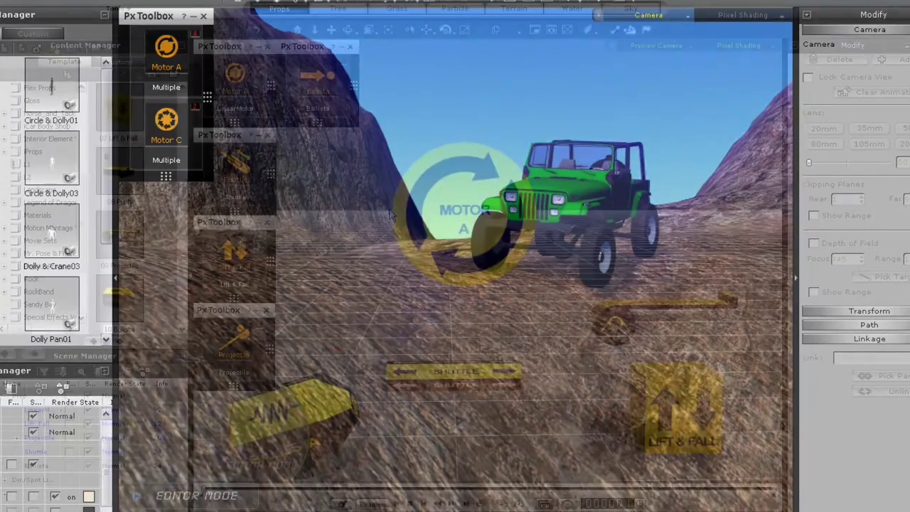
Run the Motor A, Shuttle, Lift & Fall, Projectile and Ballista devices from their toolbox controls, firing the Projectile and Ballista
{"action": "left_click", "coordinate": [220, 86]}
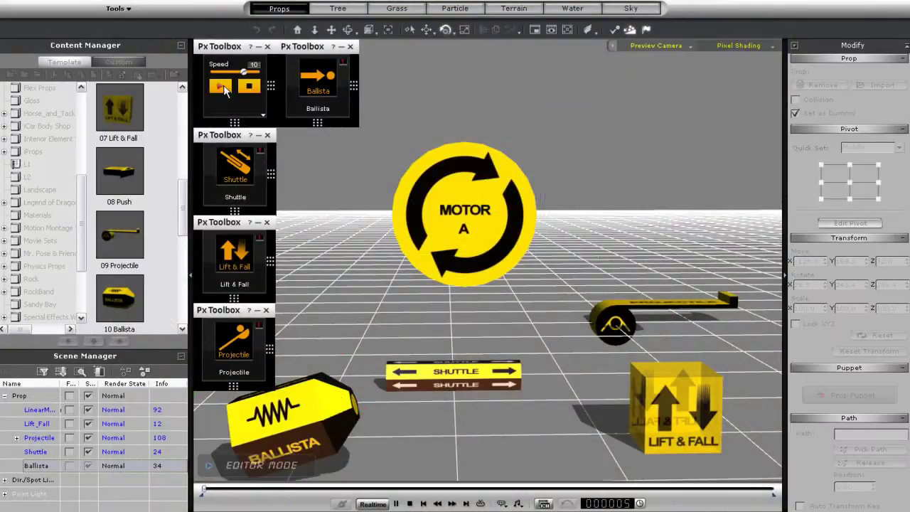
{"action": "left_click", "coordinate": [235, 167]}
{"action": "left_click", "coordinate": [220, 192]}
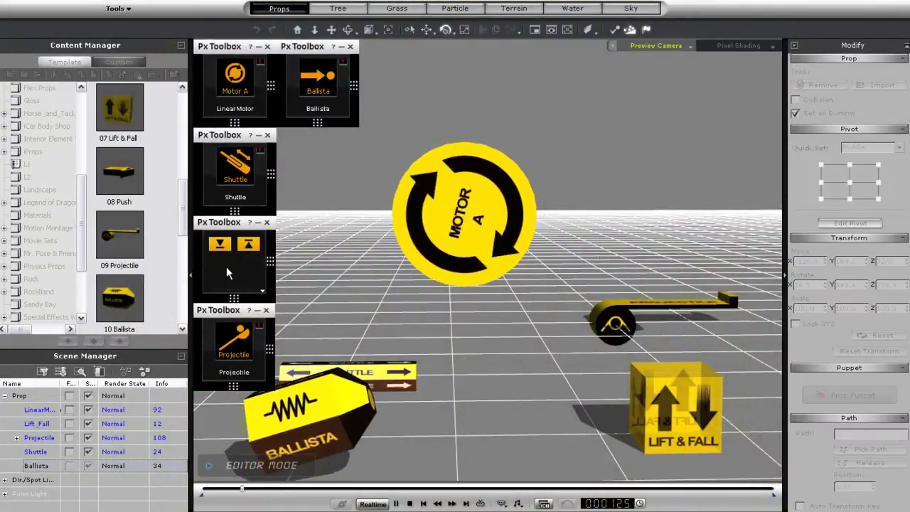
{"action": "left_click", "coordinate": [236, 342]}
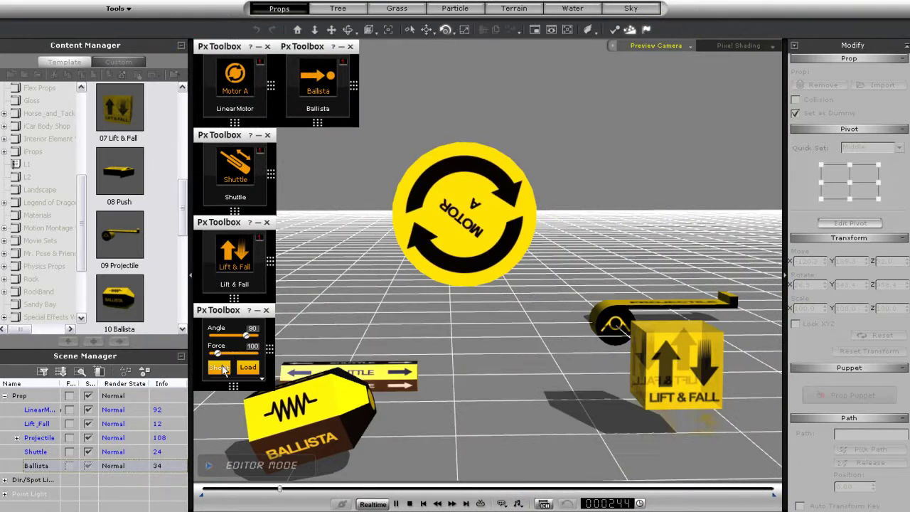
{"action": "left_click", "coordinate": [219, 366]}
{"action": "left_click", "coordinate": [318, 79]}
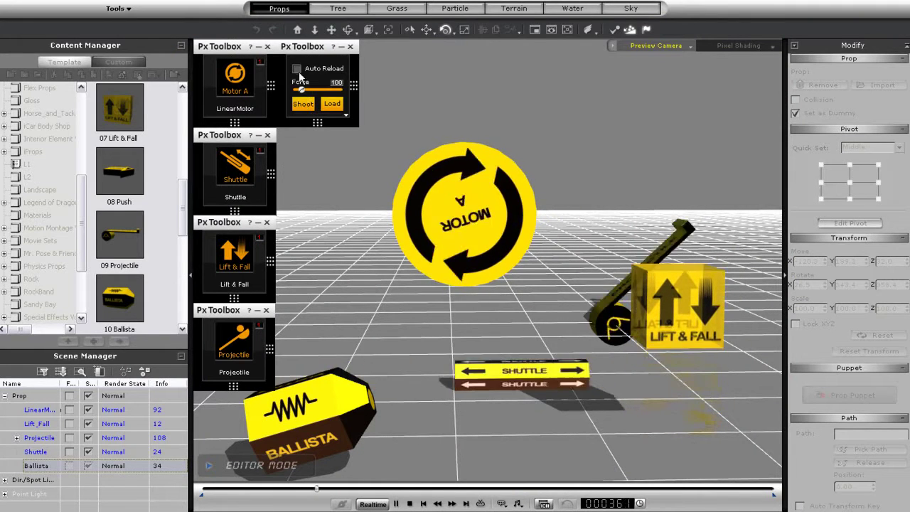
{"action": "left_click", "coordinate": [303, 105]}
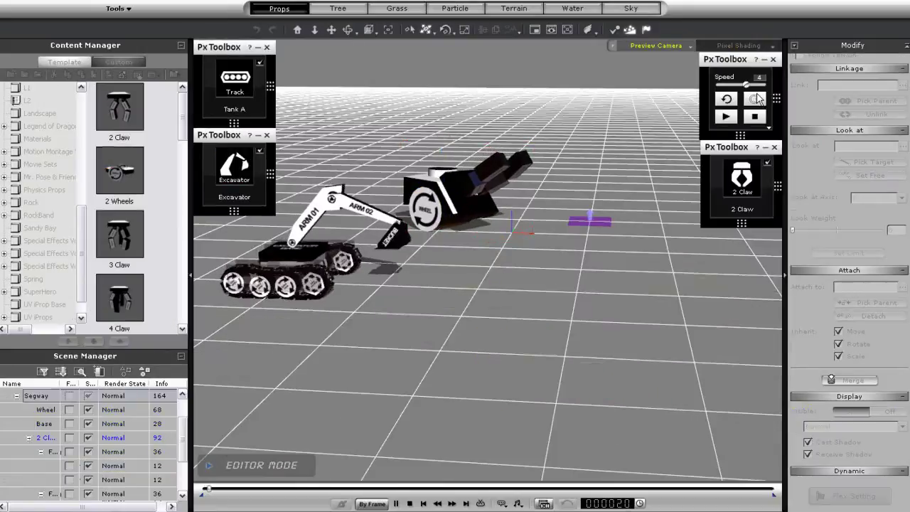
Turn the Segway robot and rotate the excavator's arm segments with their toolbox controls during playback
{"action": "left_click", "coordinate": [754, 99]}
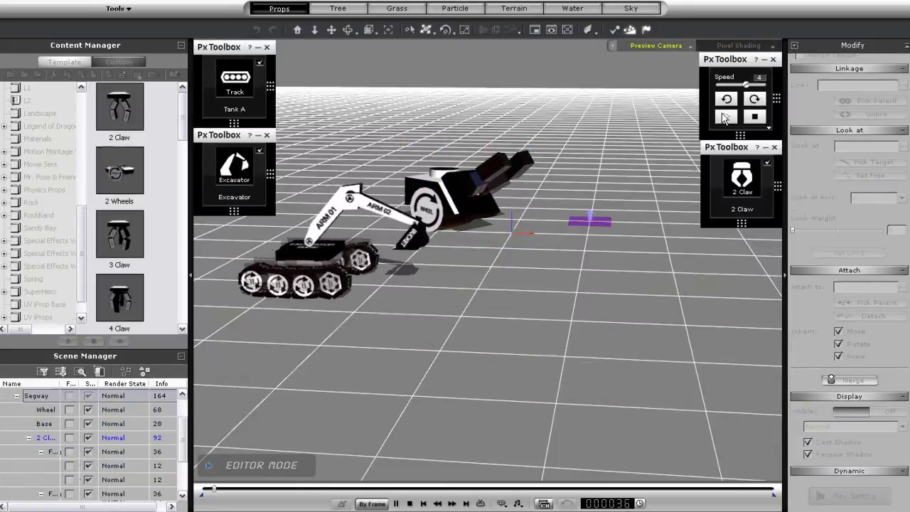
{"action": "mouse_move", "coordinate": [245, 199]}
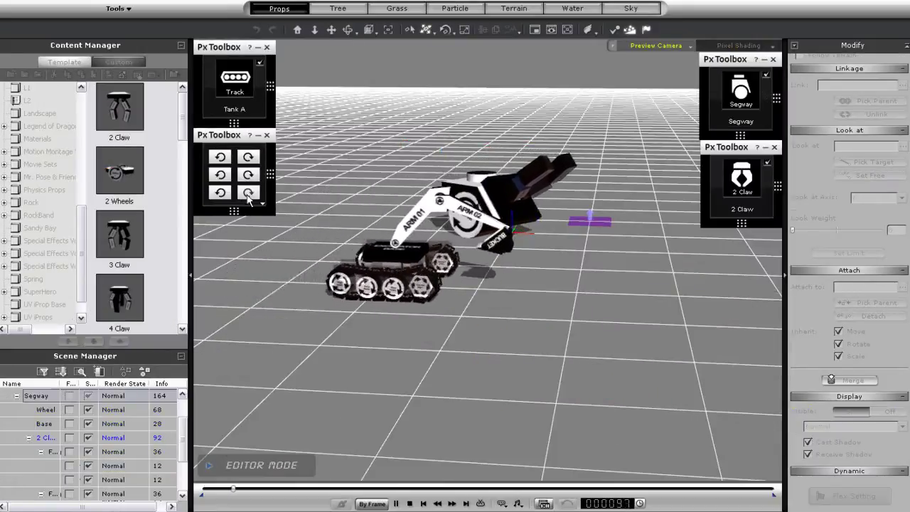
{"action": "left_click", "coordinate": [249, 175]}
{"action": "left_click", "coordinate": [248, 158]}
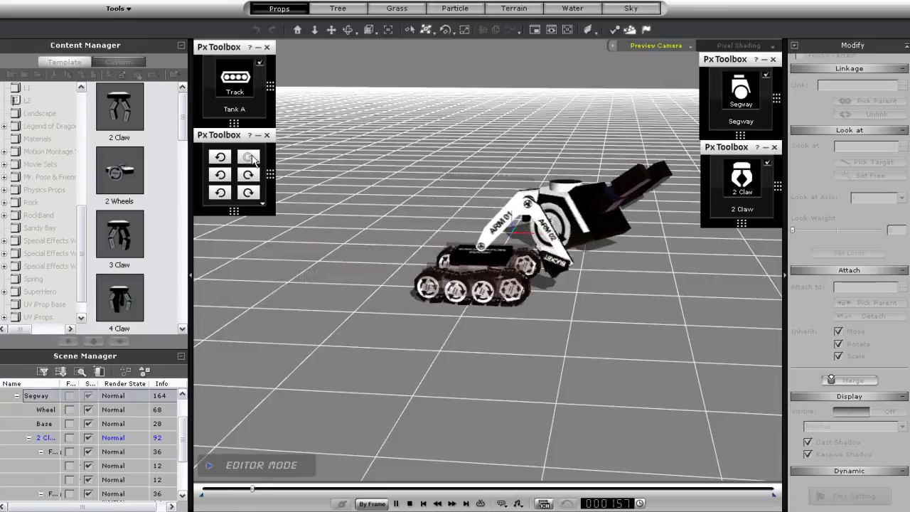
{"action": "left_click", "coordinate": [220, 158]}
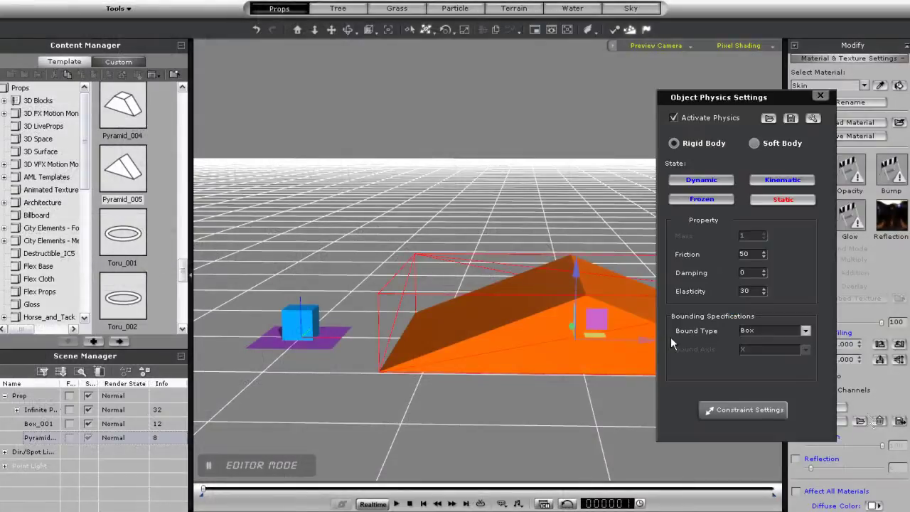
Set the orange pyramid's physics bound type to Self Mesh and close its physics settings
{"action": "left_click", "coordinate": [786, 329]}
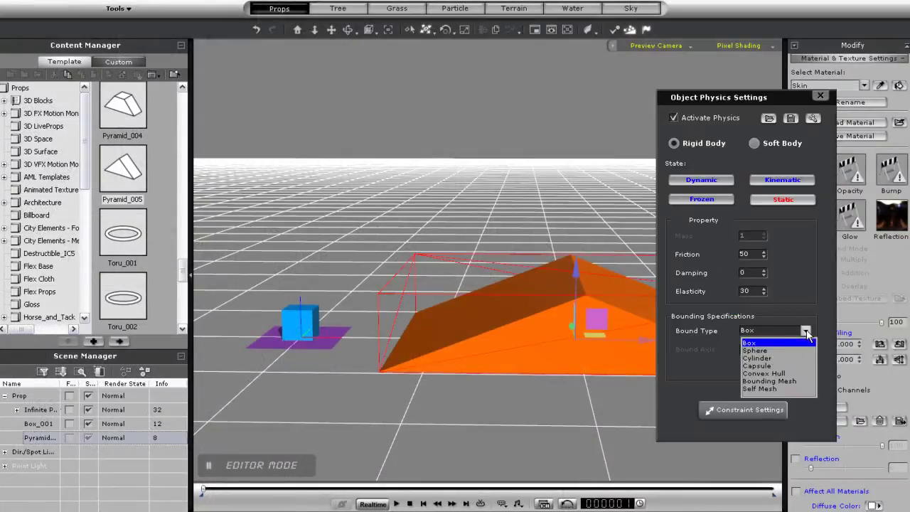
{"action": "left_click", "coordinate": [760, 389]}
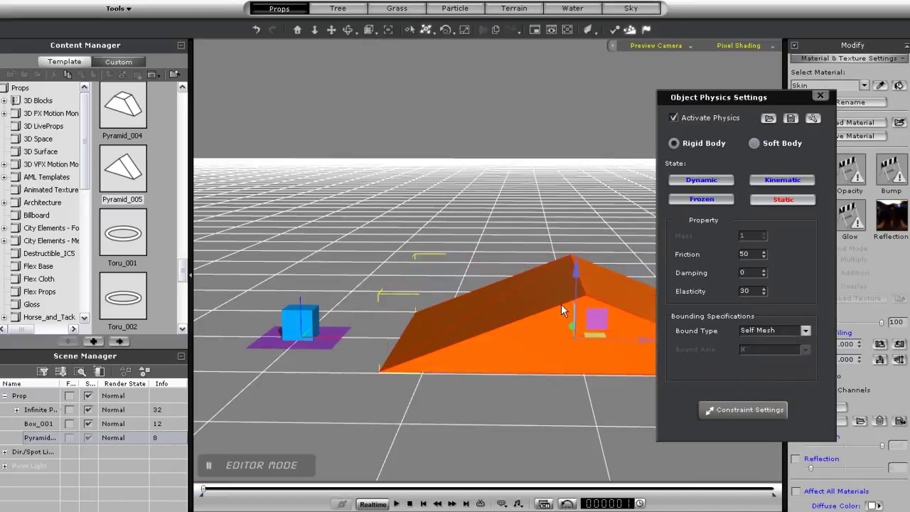
{"action": "left_click", "coordinate": [820, 95]}
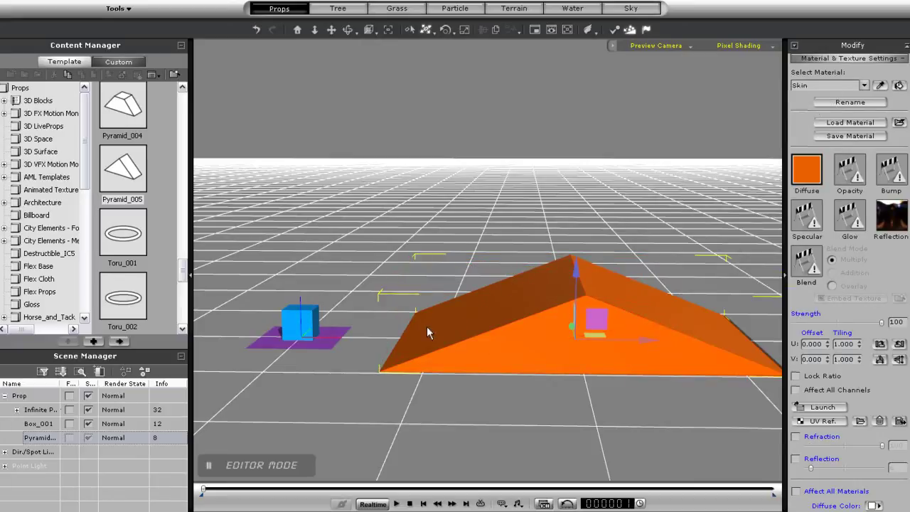
Raise the blue box well above the purple plane
{"action": "middle_click_drag", "start_coordinate": [402, 327], "coordinate": [448, 329]}
{"action": "left_click", "coordinate": [341, 328]}
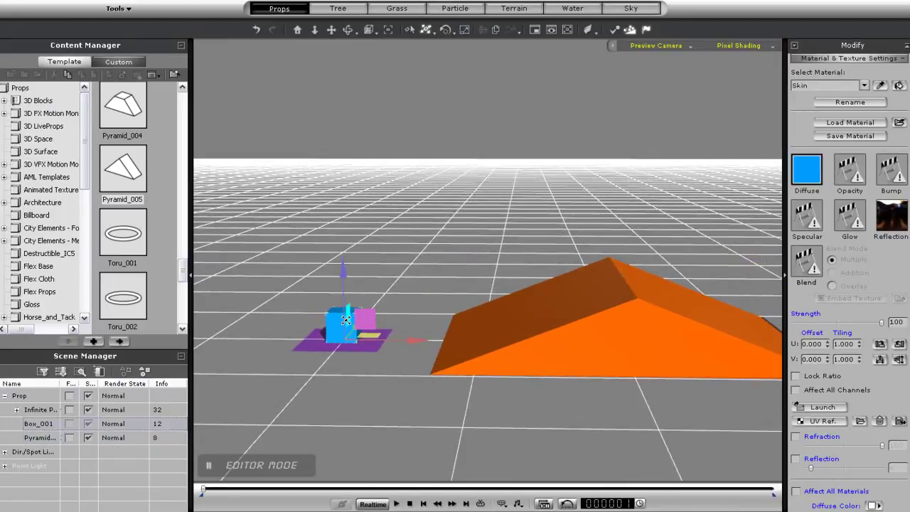
{"action": "left_click_drag", "start_coordinate": [344, 288], "coordinate": [328, 179]}
Add the 01 Motor A prop from the L1 library onto the purple plane and raise it above the ground
{"action": "scroll", "coordinate": [26, 247], "scroll_direction": "down", "scroll_amount": 4}
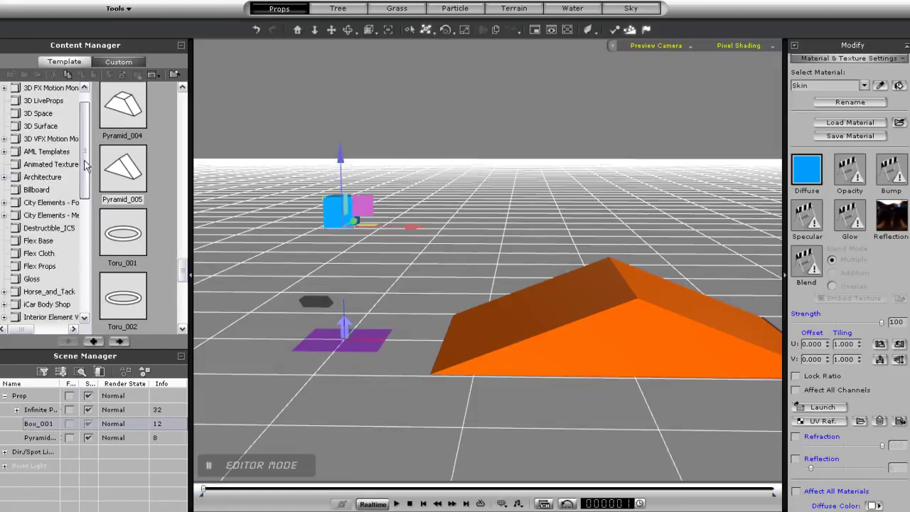
{"action": "left_click", "coordinate": [27, 241]}
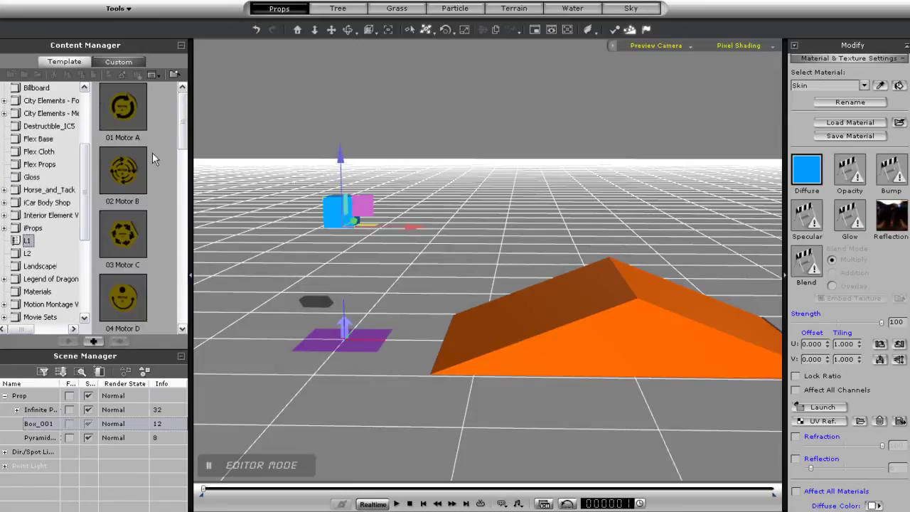
{"action": "left_click_drag", "start_coordinate": [123, 110], "coordinate": [350, 344]}
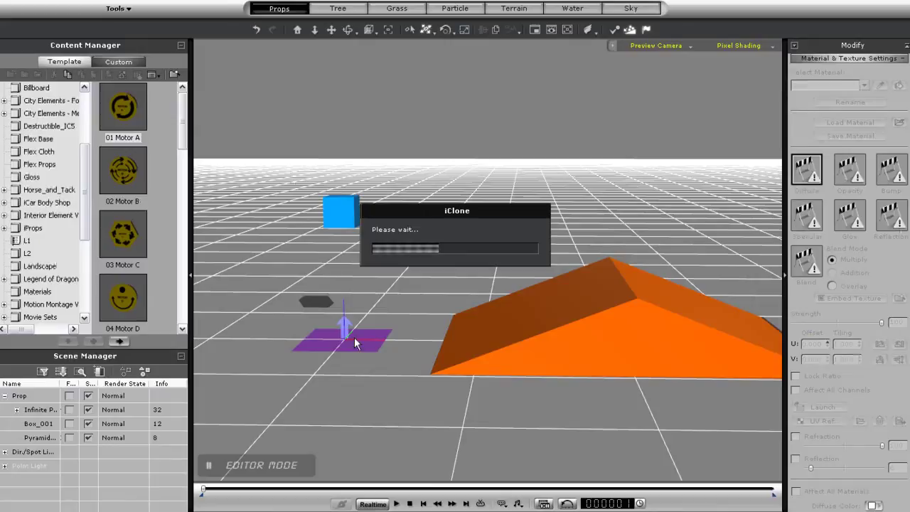
{"action": "right_click_drag", "start_coordinate": [363, 417], "coordinate": [384, 376], "text": "alt"}
{"action": "scroll", "coordinate": [386, 348], "scroll_direction": "up", "scroll_amount": 3}
{"action": "left_click_drag", "start_coordinate": [388, 322], "coordinate": [476, 332], "text": "alt"}
{"action": "middle_click_drag", "start_coordinate": [476, 332], "coordinate": [565, 328]}
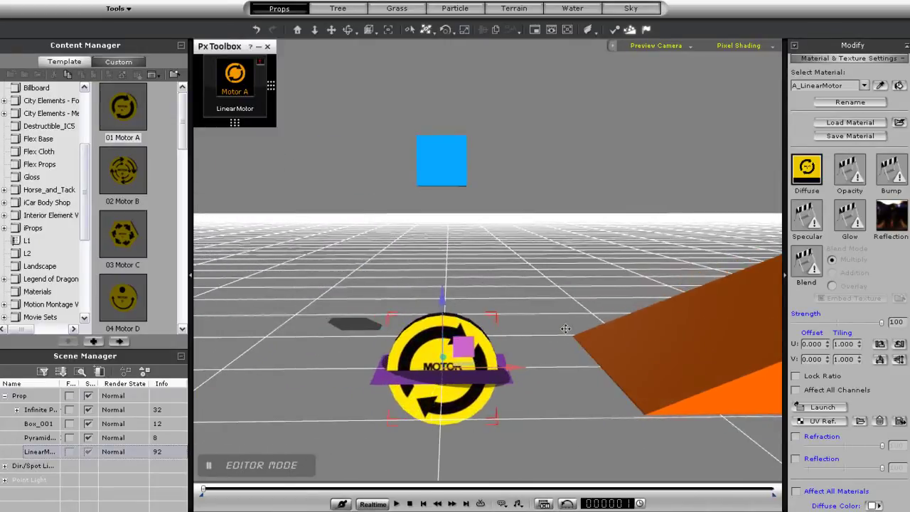
{"action": "left_click_drag", "start_coordinate": [442, 304], "coordinate": [442, 246]}
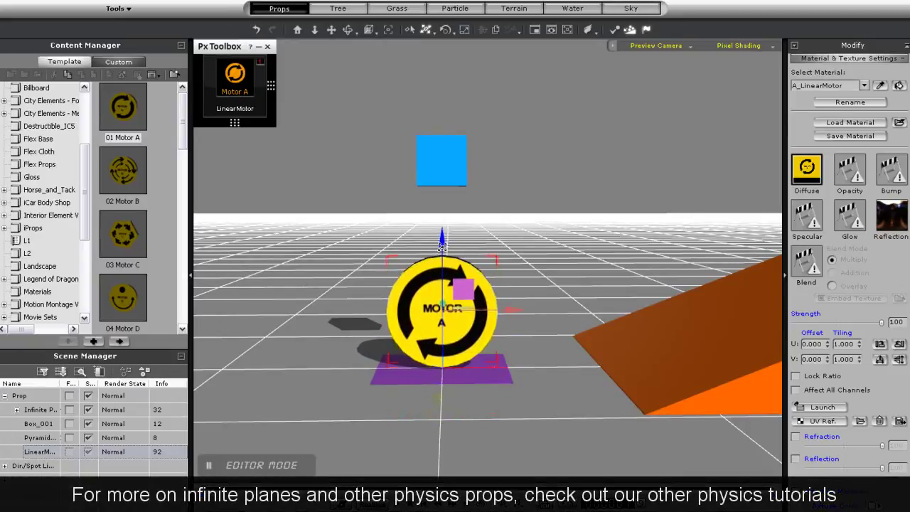
Open the Motor A control's edit settings, choose Y as the rotation axis, and close them
{"action": "mouse_move", "coordinate": [210, 69]}
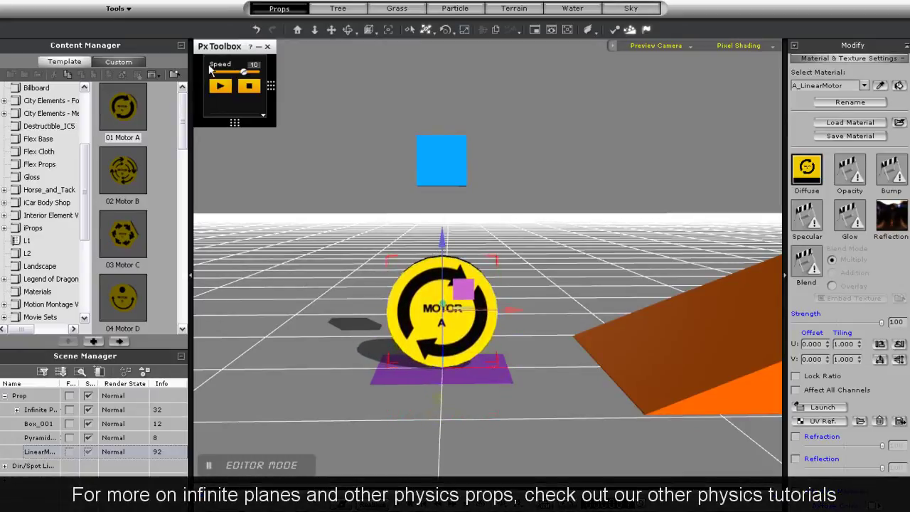
{"action": "left_click", "coordinate": [224, 105]}
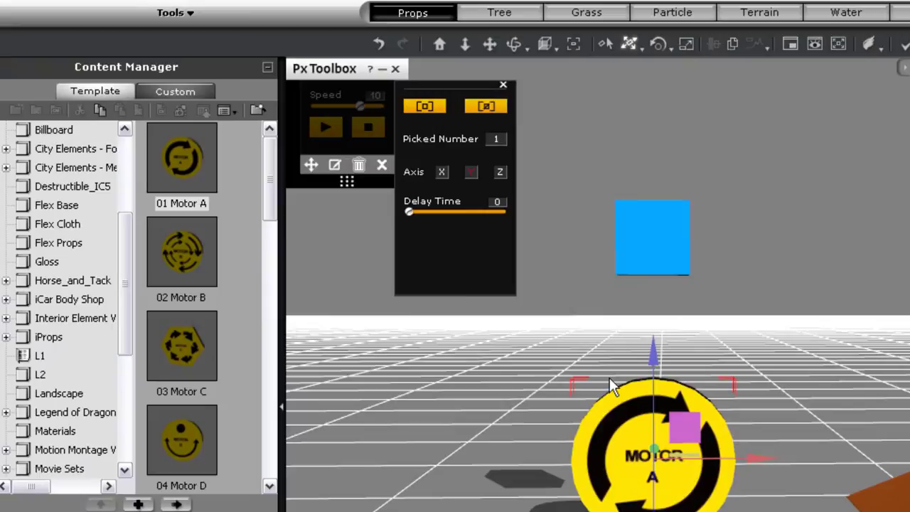
{"action": "right_click_drag", "start_coordinate": [592, 365], "coordinate": [647, 416]}
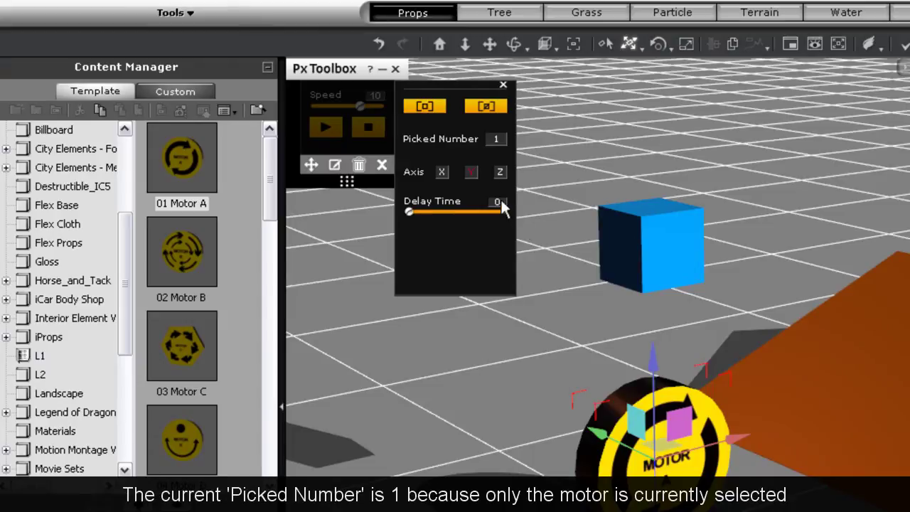
{"action": "left_click", "coordinate": [469, 171]}
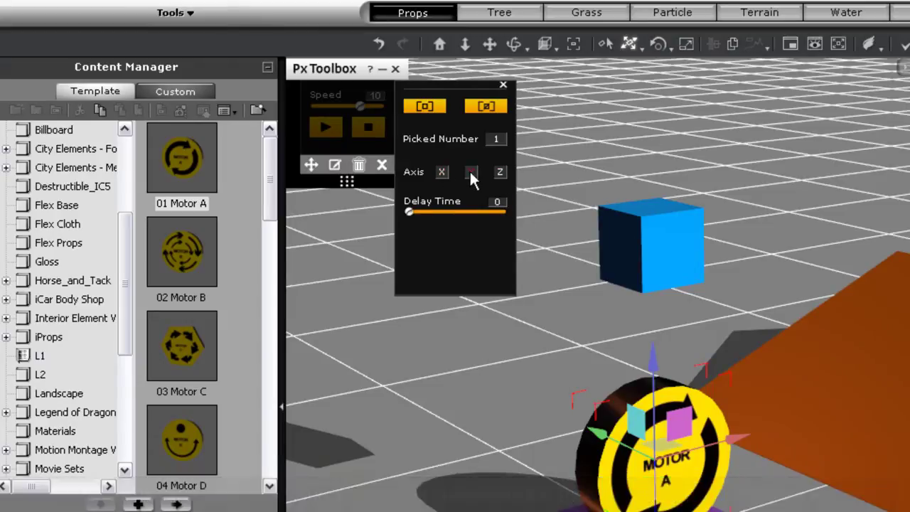
{"action": "left_click", "coordinate": [503, 87]}
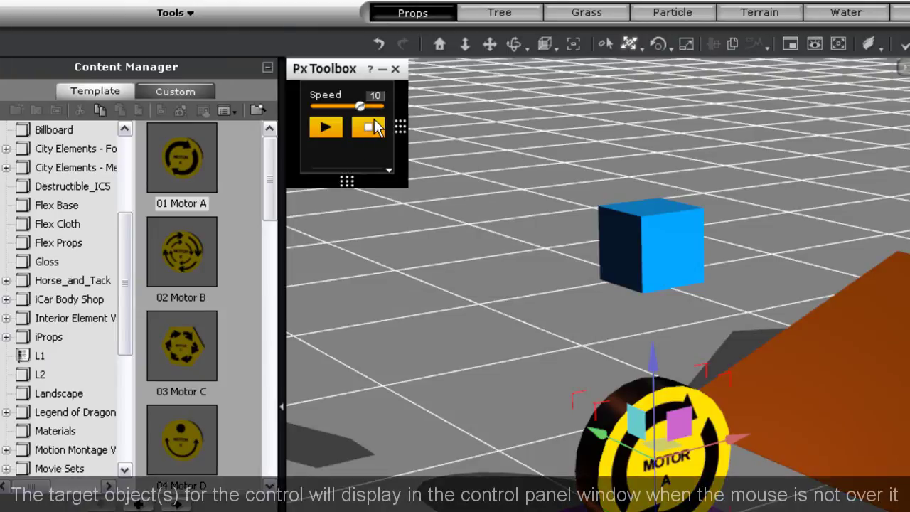
Run Motor A to preview its rotation, adjust its speed, and stop the playback
{"action": "left_click", "coordinate": [326, 127]}
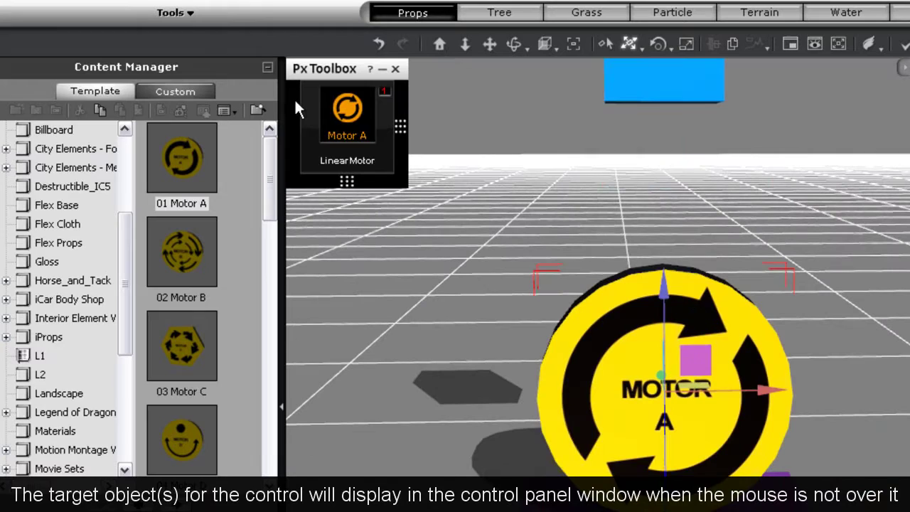
{"action": "left_click", "coordinate": [328, 125]}
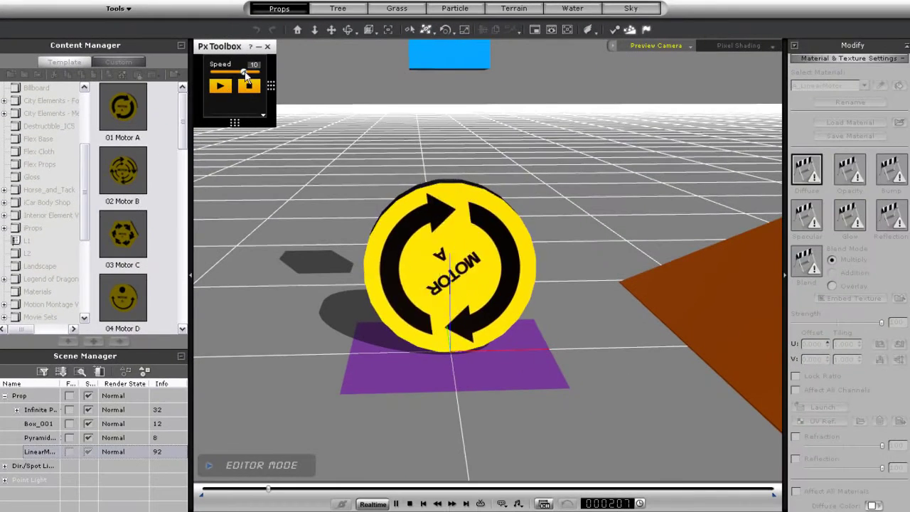
{"action": "mouse_move", "coordinate": [247, 78]}
{"action": "left_mouse_down"}
{"action": "mouse_move", "coordinate": [198, 78]}
{"action": "mouse_move", "coordinate": [244, 79]}
{"action": "left_mouse_up"}
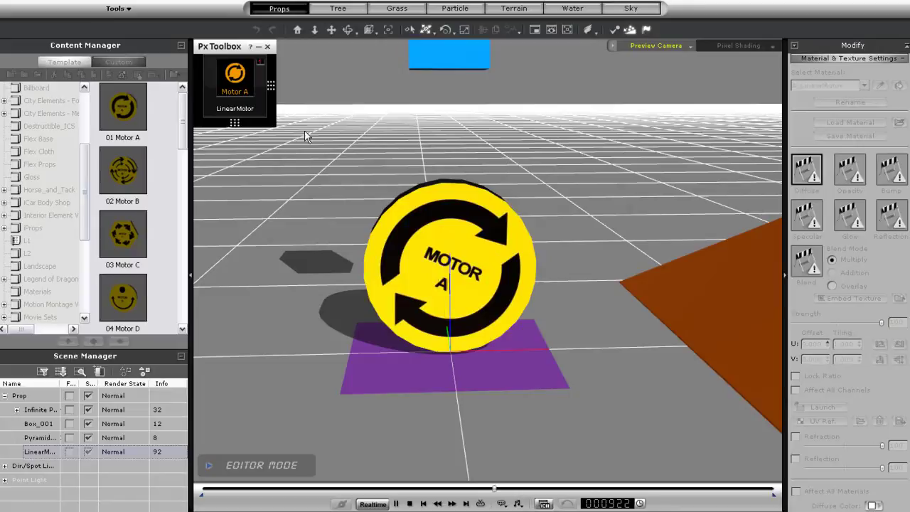
{"action": "left_click", "coordinate": [410, 503]}
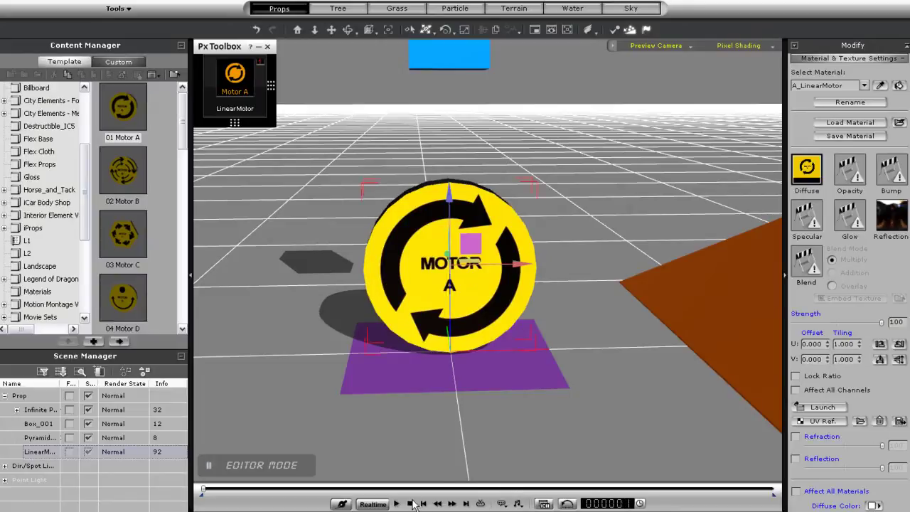
Switch the simulation mode to By Frame and activate physics for the blue box
{"action": "left_click", "coordinate": [371, 504]}
{"action": "left_click_drag", "start_coordinate": [585, 154], "coordinate": [588, 199], "text": "alt"}
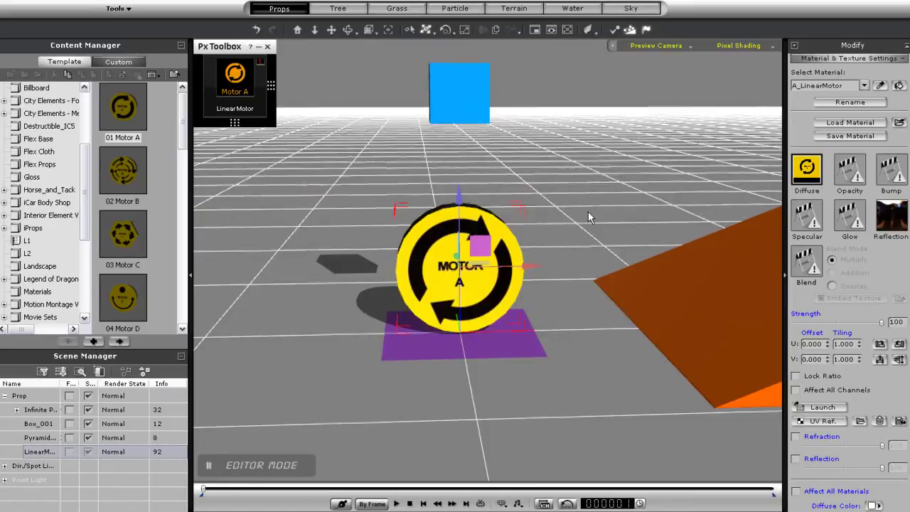
{"action": "left_click", "coordinate": [445, 89]}
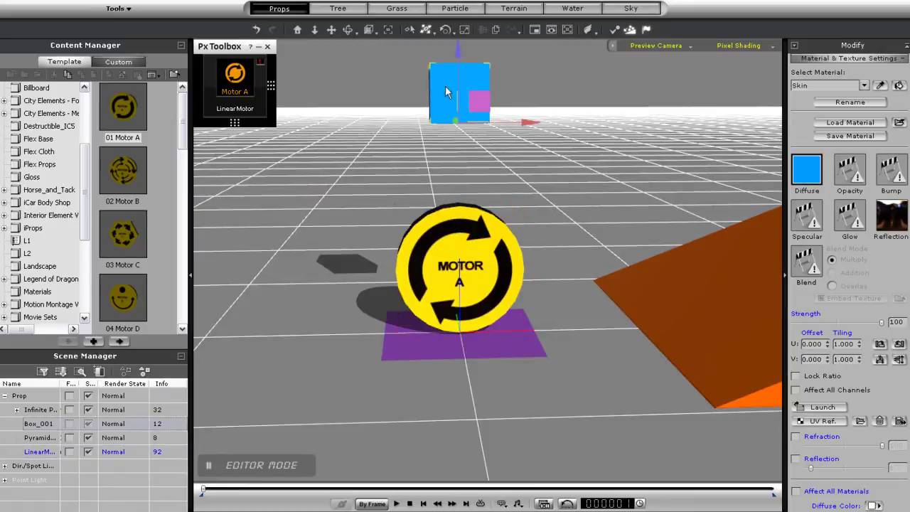
{"action": "key", "text": "p"}
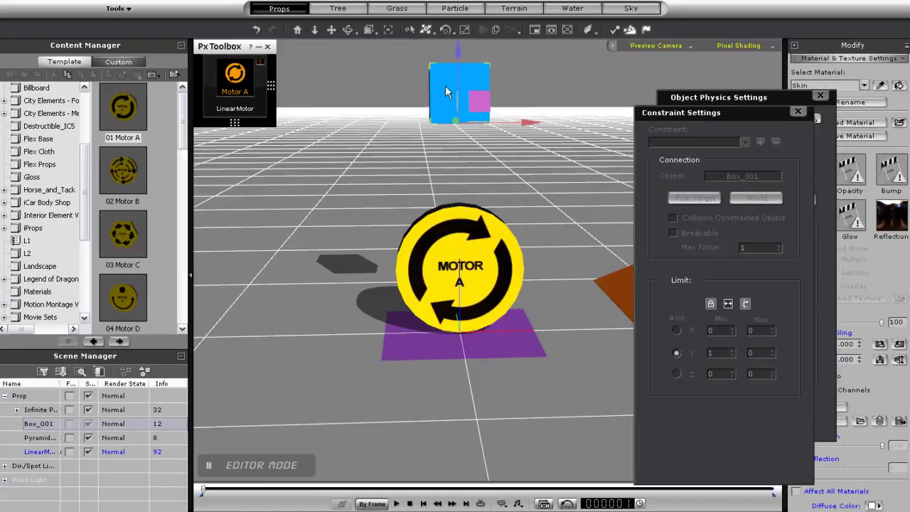
{"action": "left_click", "coordinate": [797, 112]}
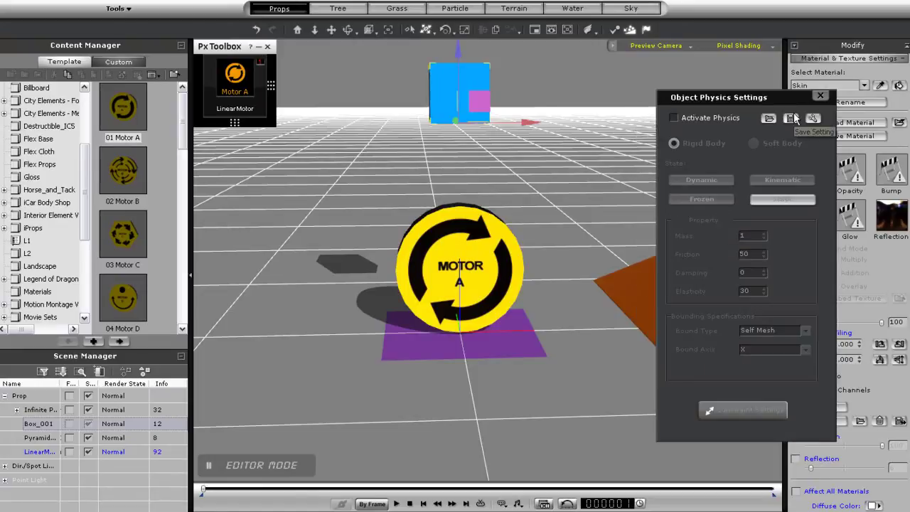
{"action": "left_click", "coordinate": [674, 117]}
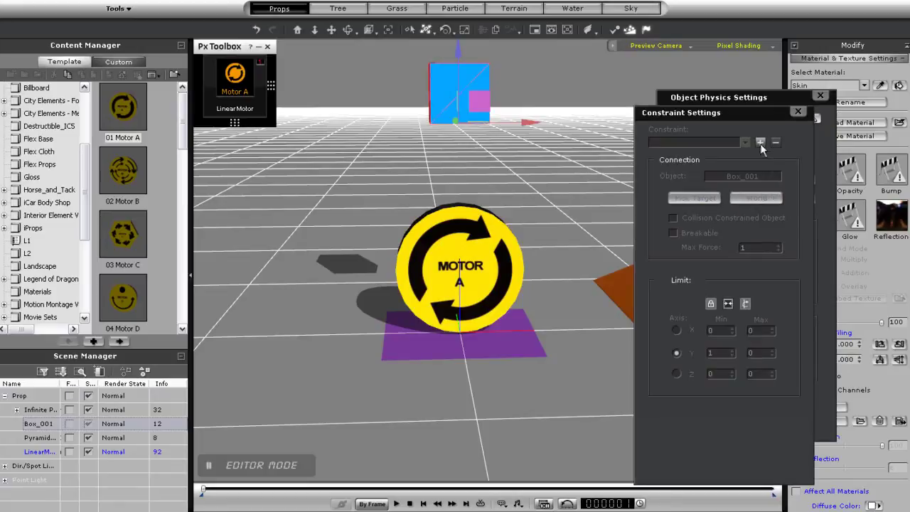
Add a Generic constraint to the blue box, with free movement and locked rotation on the X, Y and Z axes
{"action": "left_click", "coordinate": [759, 143]}
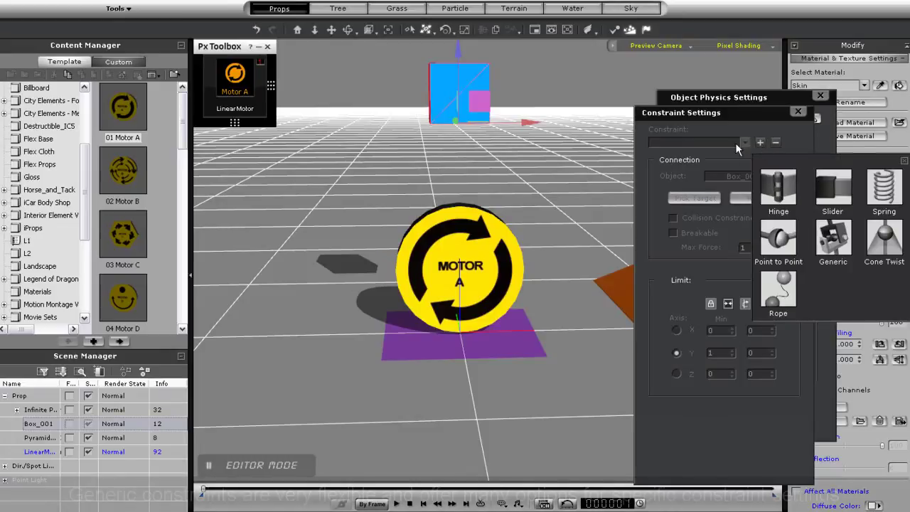
{"action": "left_click", "coordinate": [831, 243]}
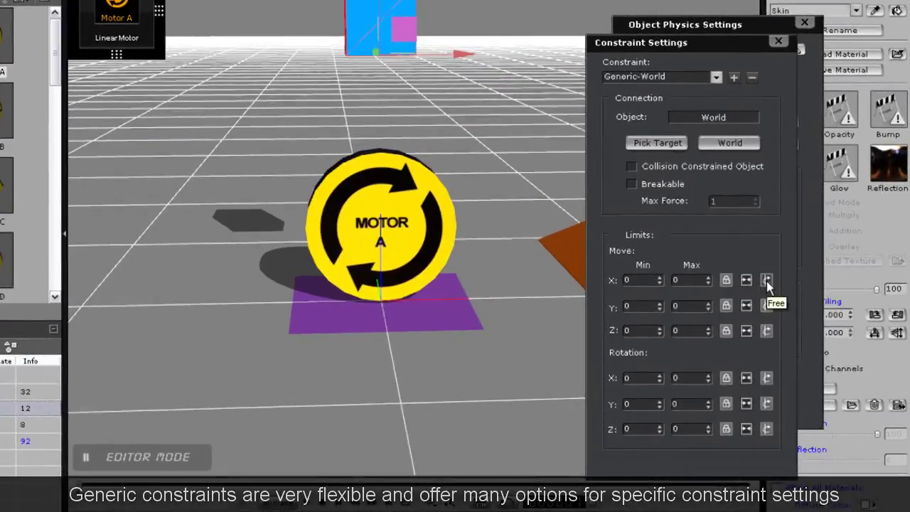
{"action": "left_click", "coordinate": [766, 280]}
{"action": "left_click", "coordinate": [766, 306]}
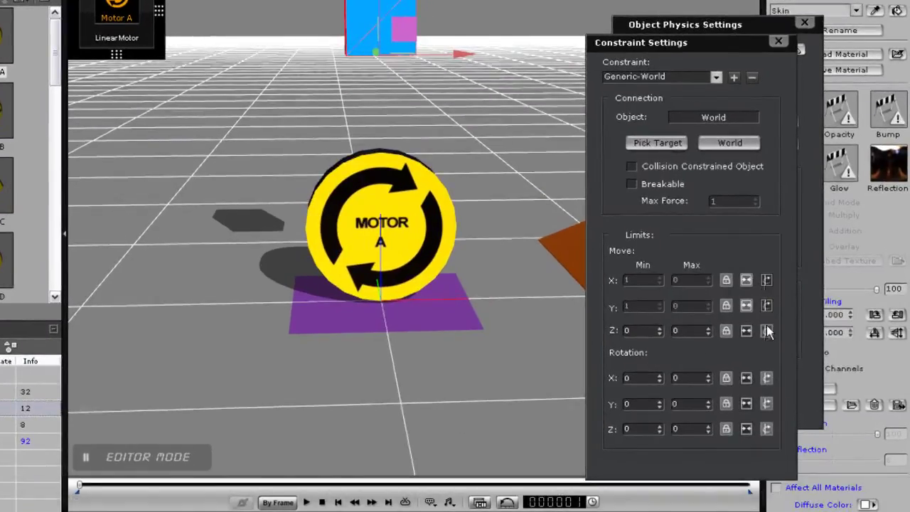
{"action": "left_click", "coordinate": [766, 331]}
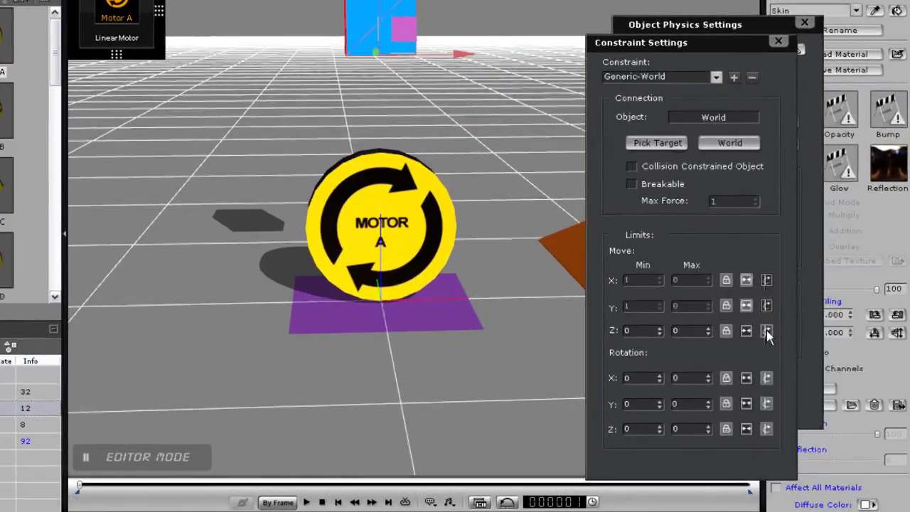
{"action": "left_click", "coordinate": [725, 378]}
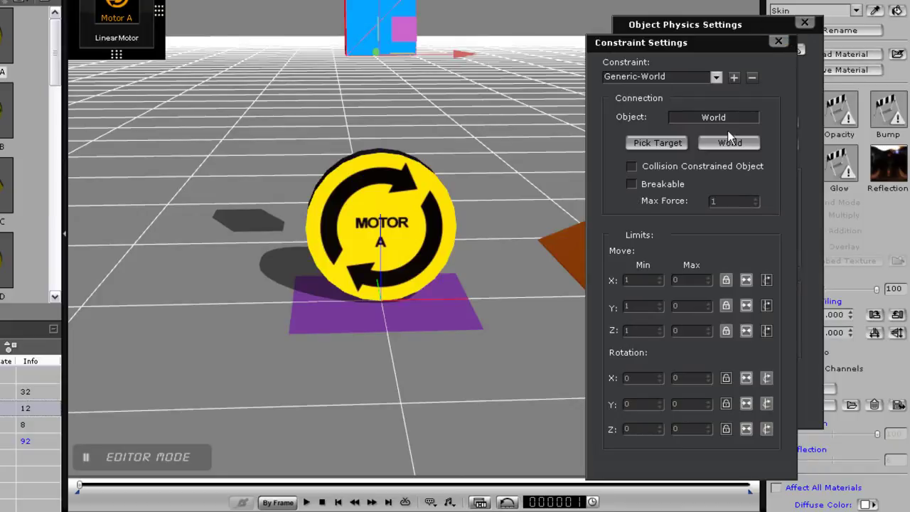
{"action": "left_click", "coordinate": [779, 41]}
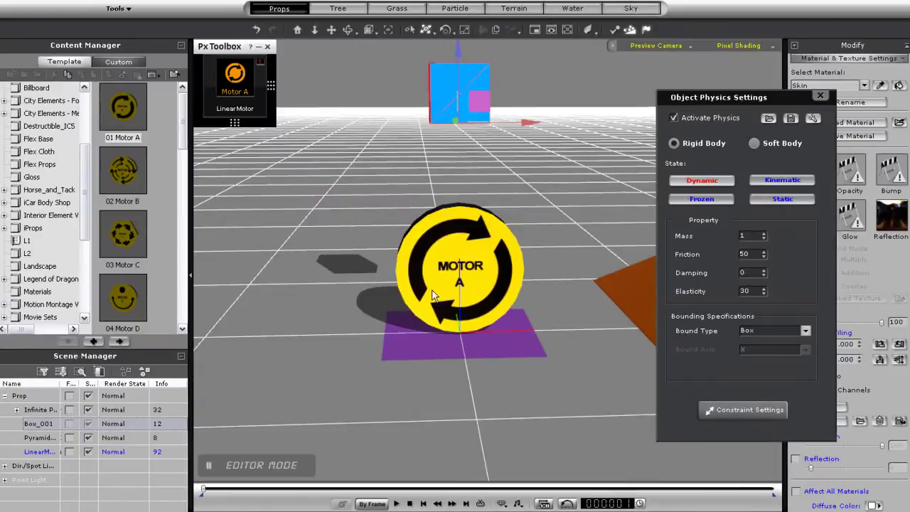
Retarget Motor A's hinge constraint from the world to the blue box, Box_001, and close its physics settings
{"action": "left_click", "coordinate": [474, 245]}
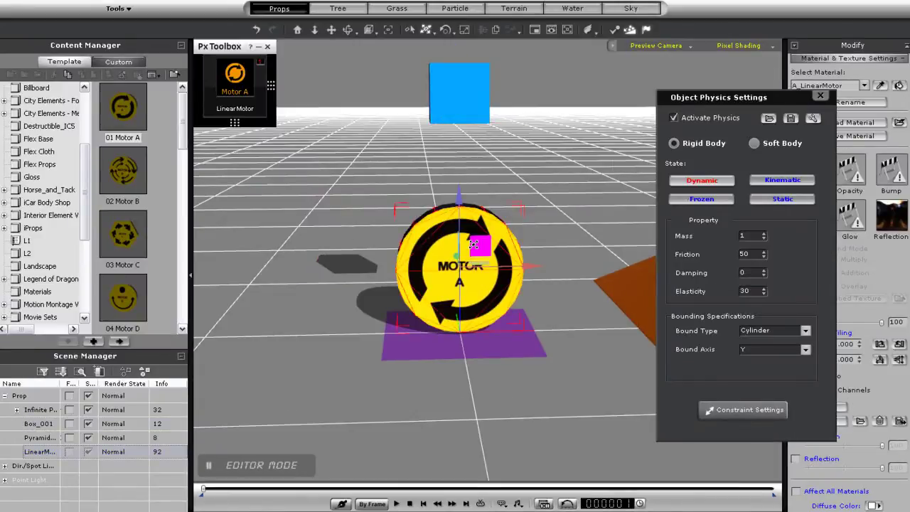
{"action": "left_click", "coordinate": [743, 409]}
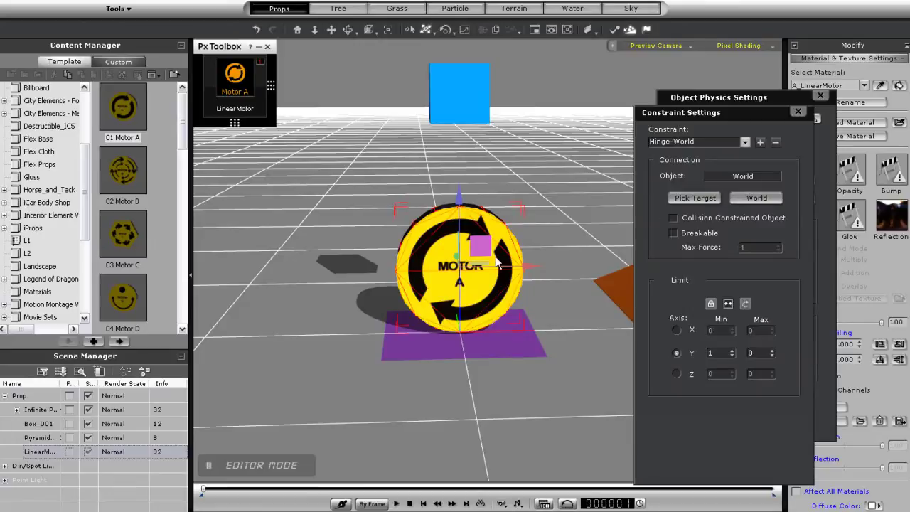
{"action": "left_click", "coordinate": [695, 198]}
{"action": "left_click", "coordinate": [461, 86]}
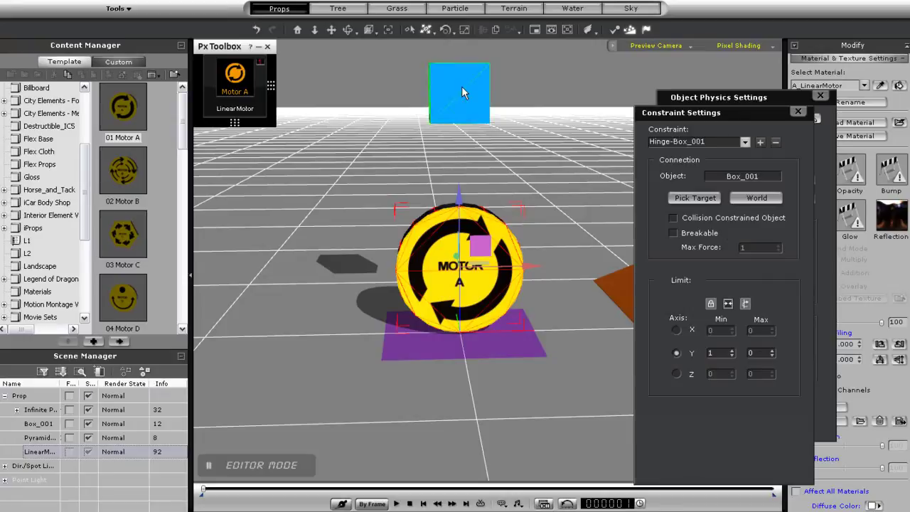
{"action": "left_click", "coordinate": [796, 112]}
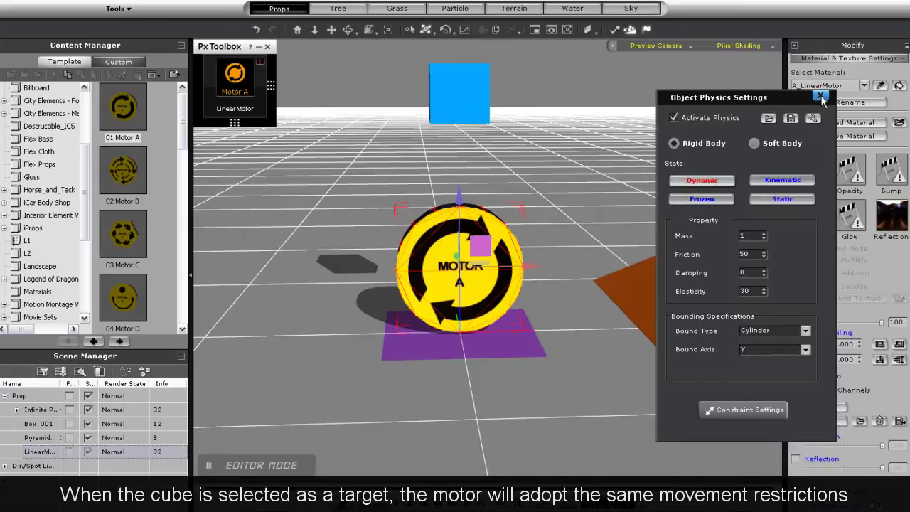
{"action": "left_click", "coordinate": [820, 95]}
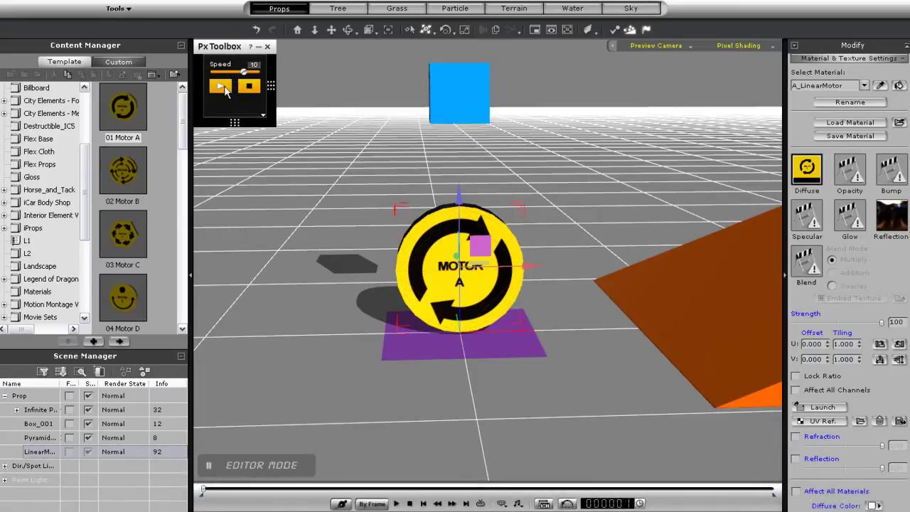
Preview Motor A with the blue box near the ramp at speed 10, raise its speed, and stop the playback
{"action": "left_click", "coordinate": [221, 86]}
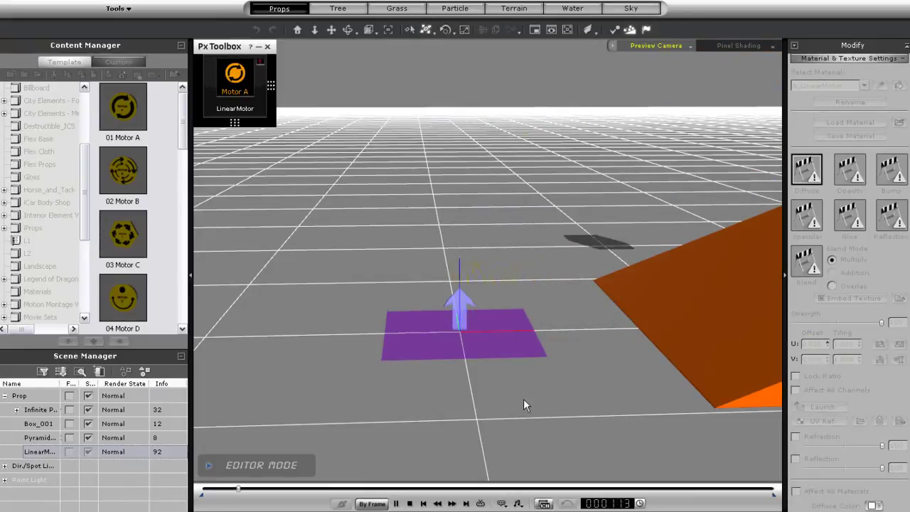
{"action": "left_click", "coordinate": [409, 503]}
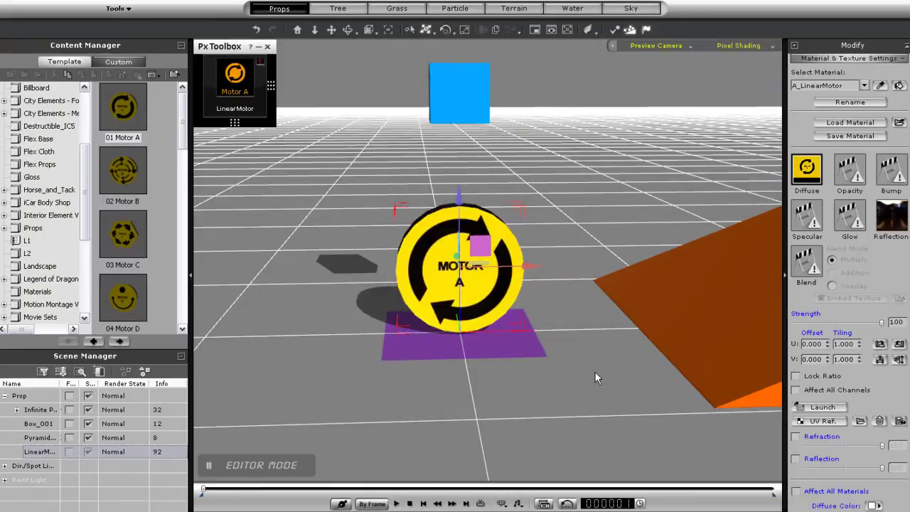
{"action": "middle_click_drag", "start_coordinate": [594, 371], "coordinate": [505, 353]}
{"action": "right_click_drag", "start_coordinate": [505, 353], "coordinate": [573, 378]}
{"action": "middle_click_drag", "start_coordinate": [573, 377], "coordinate": [533, 374]}
{"action": "left_click", "coordinate": [235, 73]}
{"action": "left_click", "coordinate": [221, 86]}
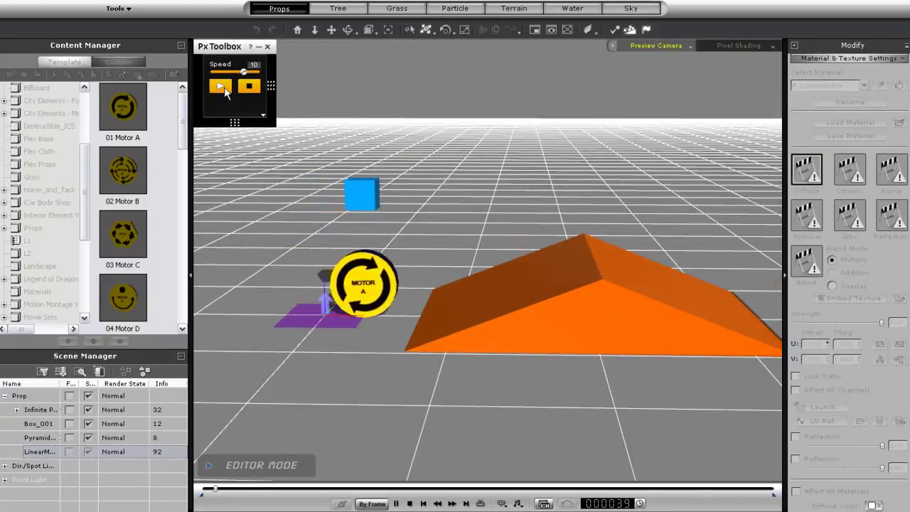
{"action": "left_click_drag", "start_coordinate": [243, 74], "coordinate": [274, 80]}
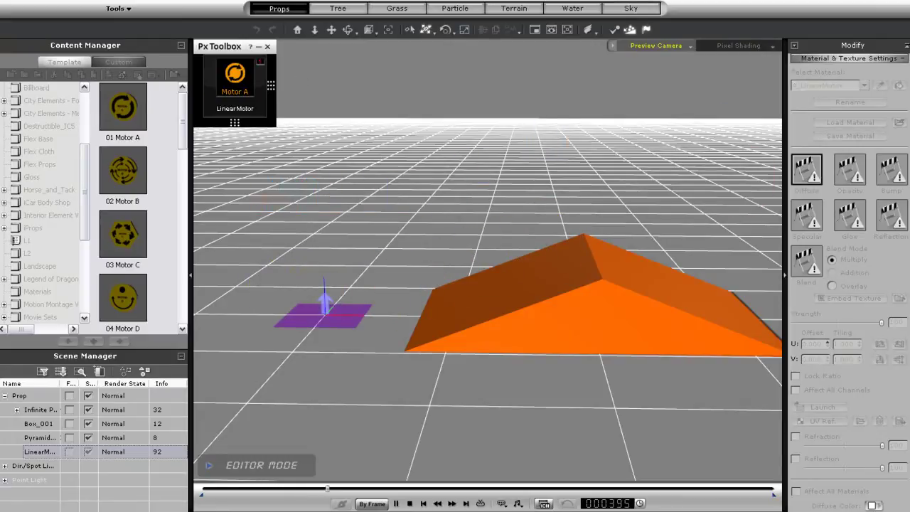
{"action": "left_click", "coordinate": [409, 503]}
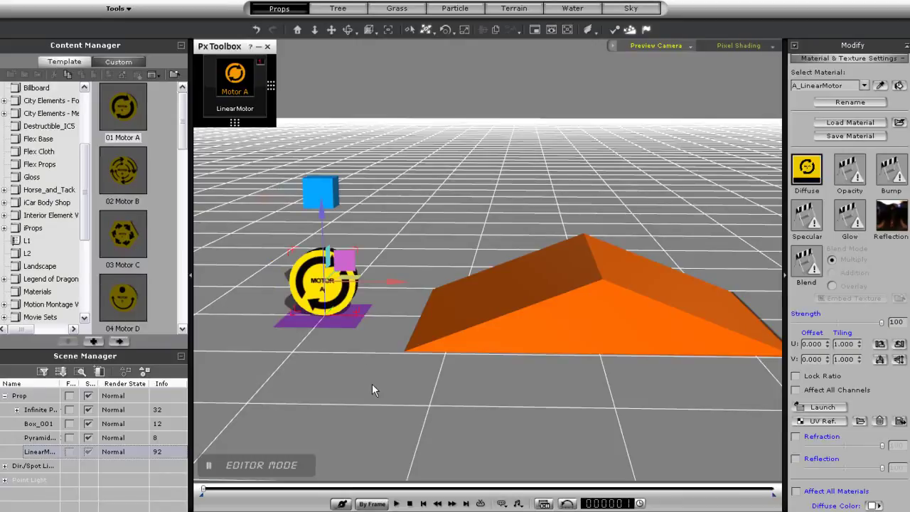
Set the infinite plane's friction to 100 and close its physics settings
{"action": "double_click", "coordinate": [345, 323]}
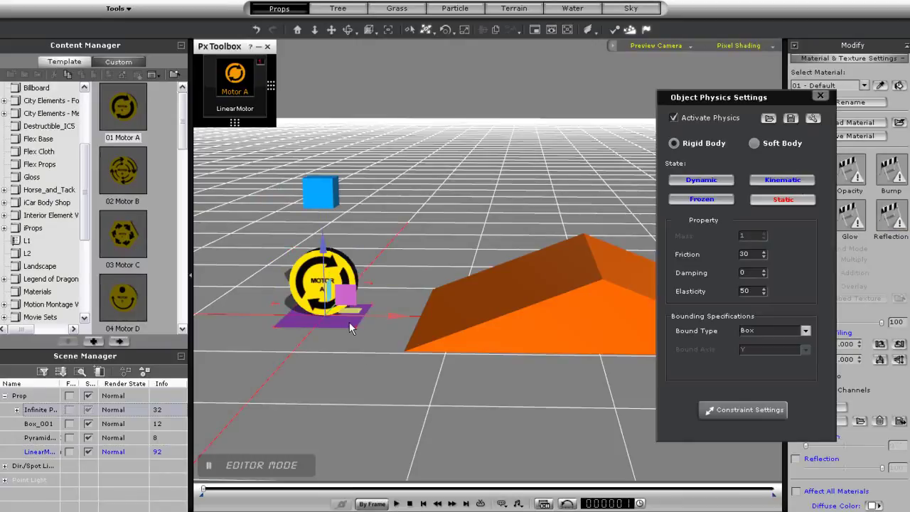
{"action": "type", "text": "100"}
{"action": "left_click", "coordinate": [822, 96]}
Run Motor A at speed 30 to preview its roll toward the ramp, and stop the playback
{"action": "left_click", "coordinate": [224, 83]}
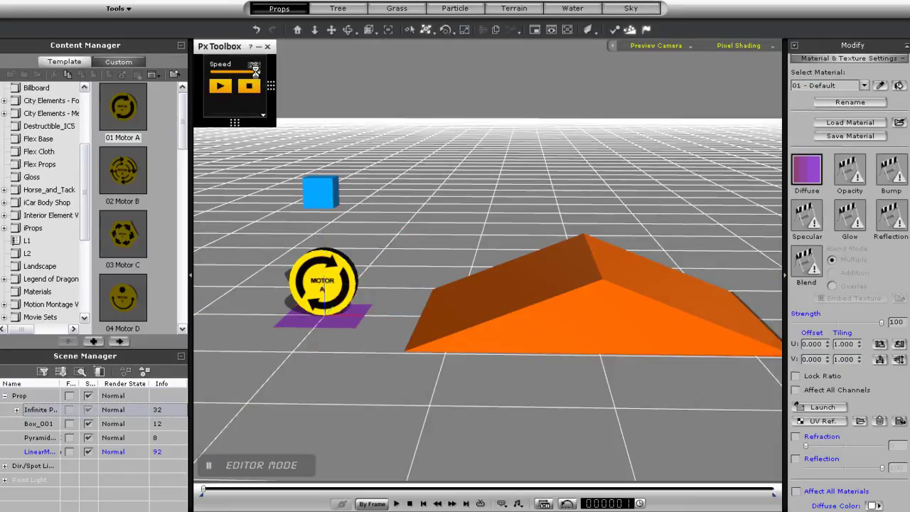
{"action": "left_click_drag", "start_coordinate": [228, 73], "coordinate": [258, 72]}
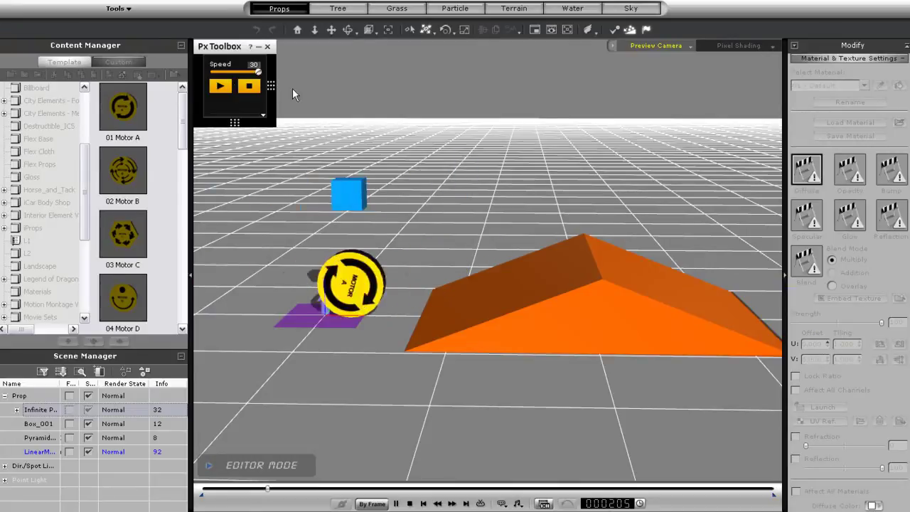
{"action": "left_click", "coordinate": [410, 503]}
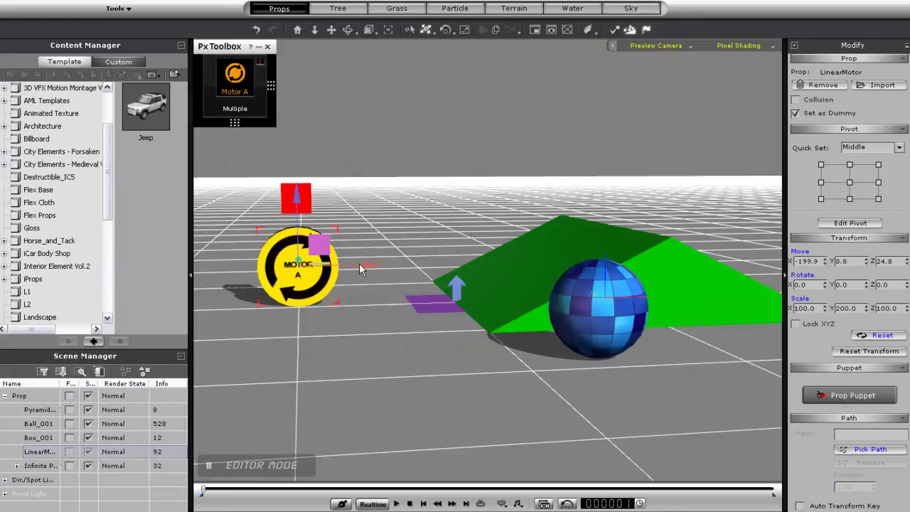
Move Motor A to about X -130 and Z 129 and preview its motion at speed 5
{"action": "left_click_drag", "start_coordinate": [359, 264], "coordinate": [465, 264]}
{"action": "left_click_drag", "start_coordinate": [409, 190], "coordinate": [415, 29]}
{"action": "left_click", "coordinate": [235, 73]}
{"action": "left_click_drag", "start_coordinate": [230, 73], "coordinate": [232, 73]}
{"action": "key", "text": "space"}
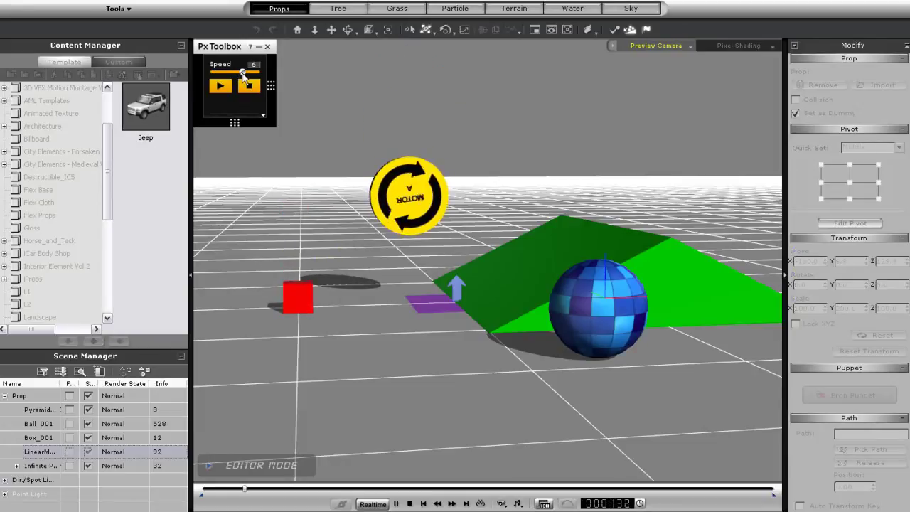
{"action": "left_click", "coordinate": [422, 503]}
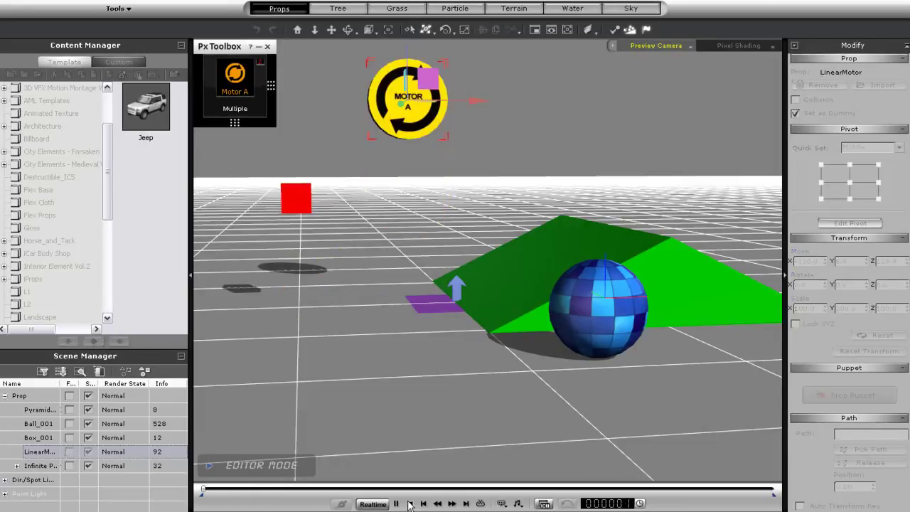
Retarget Motor A's hinge constraint from Box_001 to World and close the constraint settings
{"action": "double_click", "coordinate": [410, 114]}
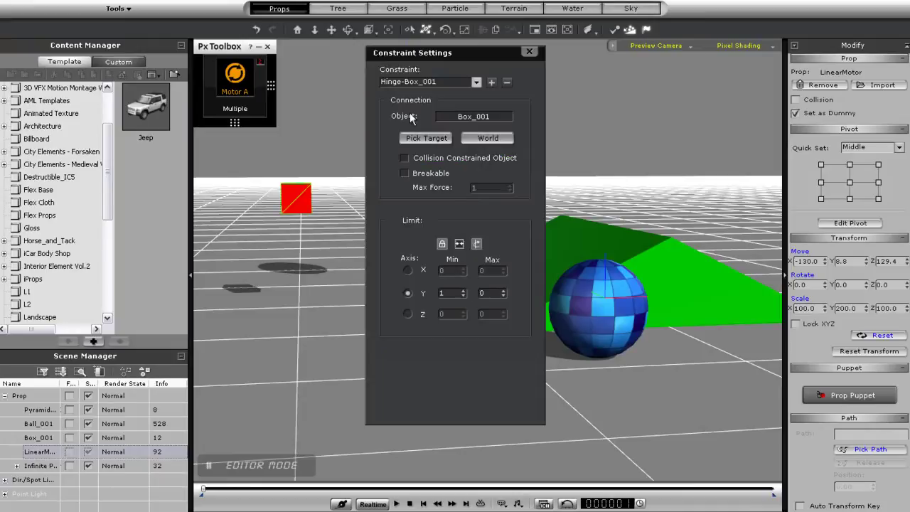
{"action": "left_click", "coordinate": [488, 138]}
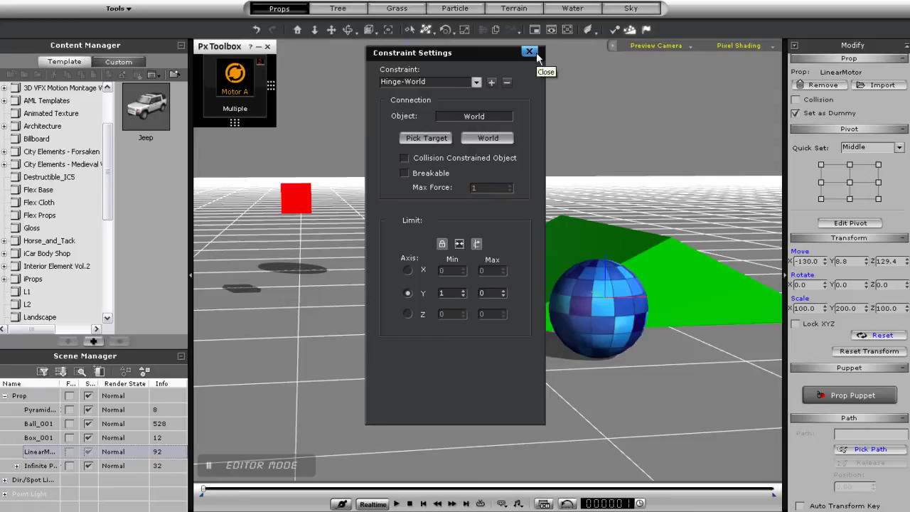
{"action": "left_click", "coordinate": [535, 52]}
Adjust Motor A's speed to preview how it drives the red box from a distance
{"action": "mouse_move", "coordinate": [258, 105]}
{"action": "mouse_move", "coordinate": [240, 73]}
{"action": "left_mouse_down"}
{"action": "mouse_move", "coordinate": [213, 73]}
{"action": "mouse_move", "coordinate": [248, 73]}
{"action": "left_mouse_up"}
{"action": "left_click", "coordinate": [248, 83]}
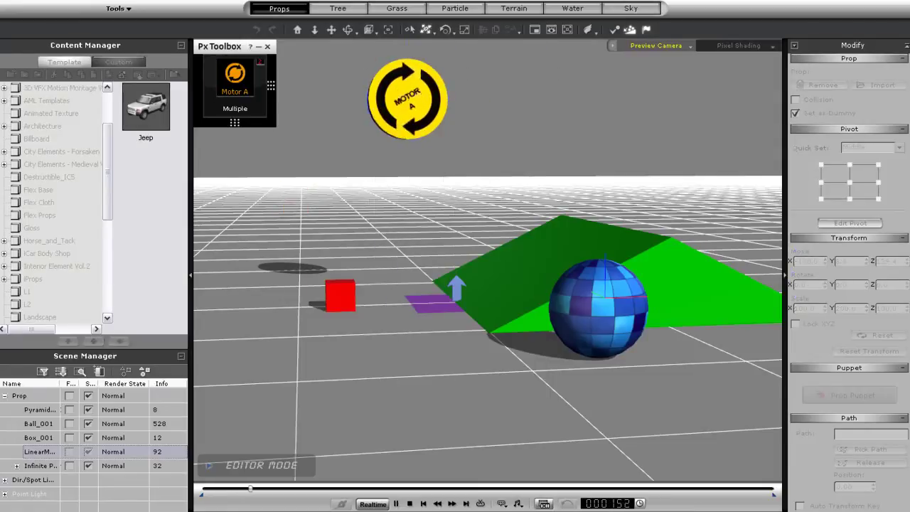
Move the blue ball beneath the red box, to about X -199.5 and Y -13.7
{"action": "left_click", "coordinate": [603, 338]}
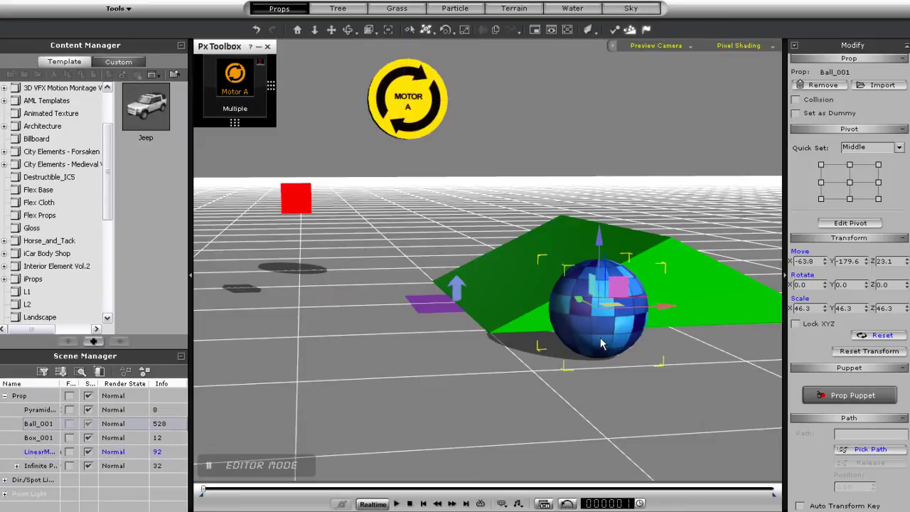
{"action": "left_click_drag", "start_coordinate": [651, 311], "coordinate": [361, 296]}
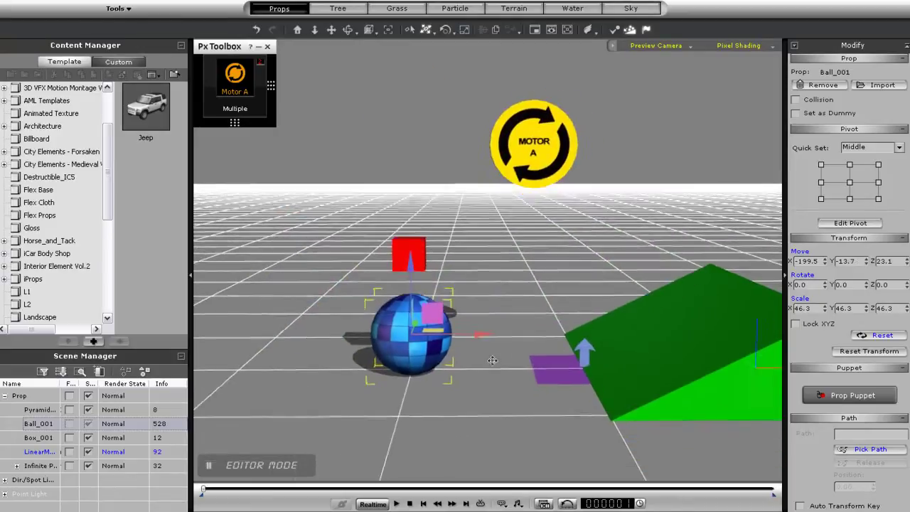
Check Motor A's edit settings for the picked props, rotation axis and delay time, and close them
{"action": "left_click", "coordinate": [506, 136]}
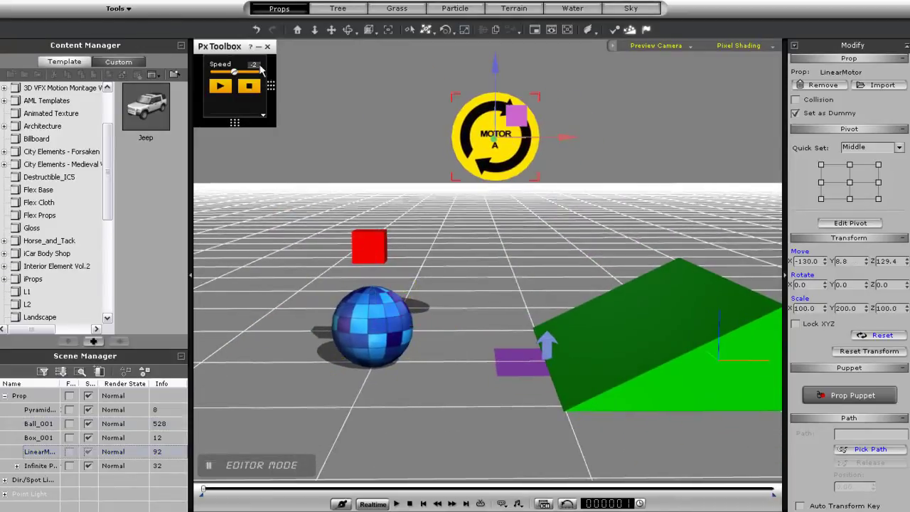
{"action": "left_click", "coordinate": [243, 112]}
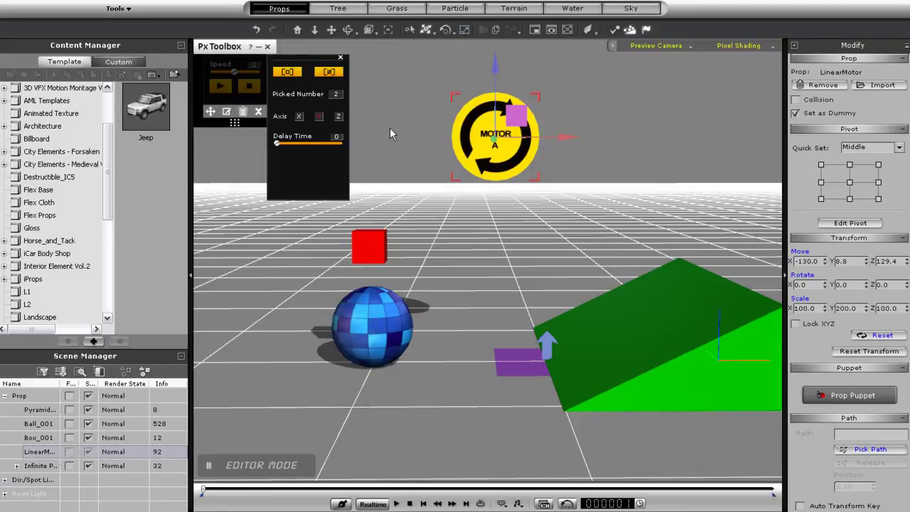
{"action": "left_click", "coordinate": [341, 57]}
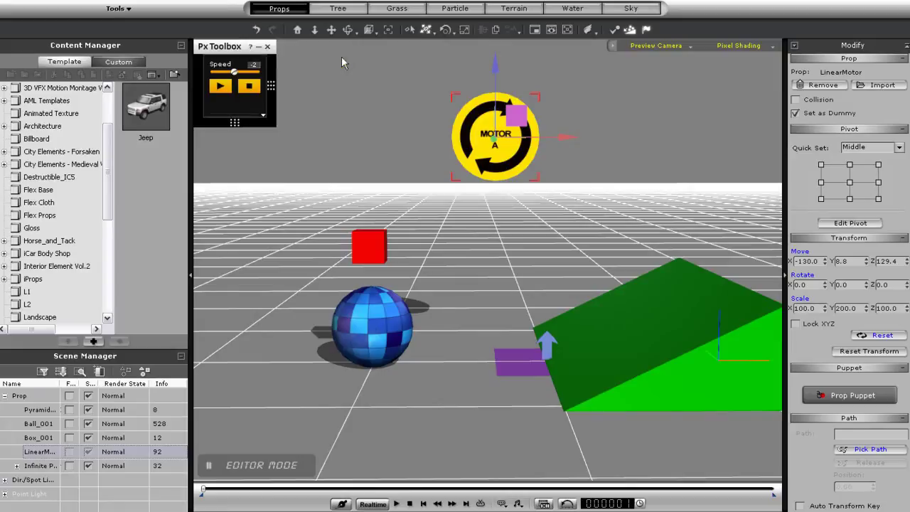
Retarget the blue ball's hinge constraint to the red box, Box_001, and close the constraint settings
{"action": "left_click", "coordinate": [364, 324]}
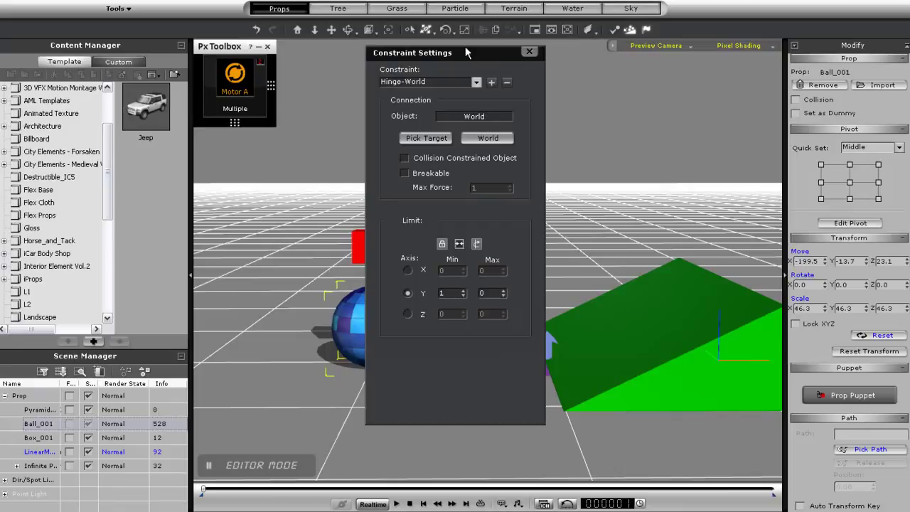
{"action": "left_click_drag", "start_coordinate": [467, 53], "coordinate": [677, 84]}
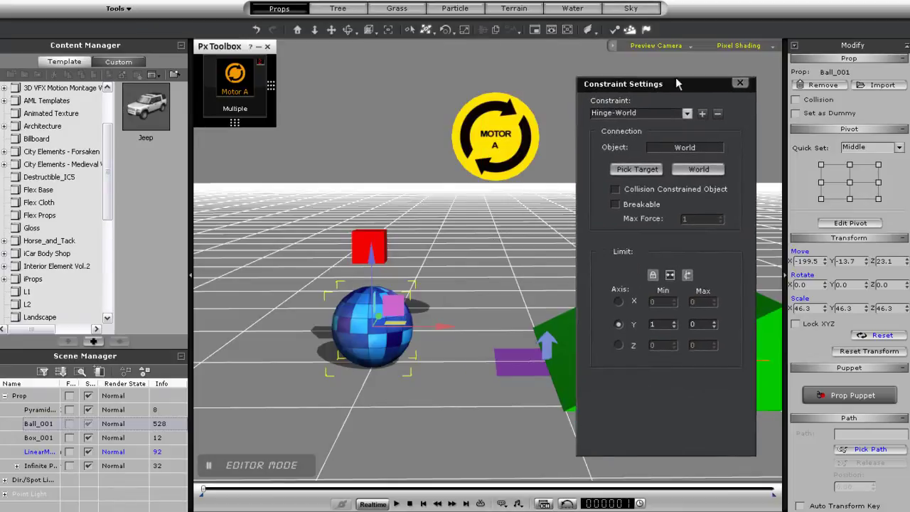
{"action": "left_click", "coordinate": [643, 171]}
{"action": "left_click", "coordinate": [364, 247]}
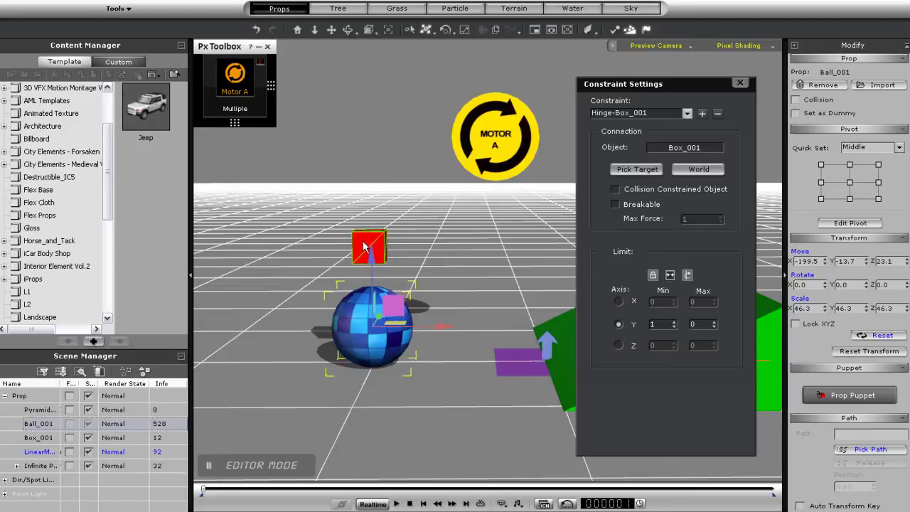
{"action": "left_click", "coordinate": [740, 83]}
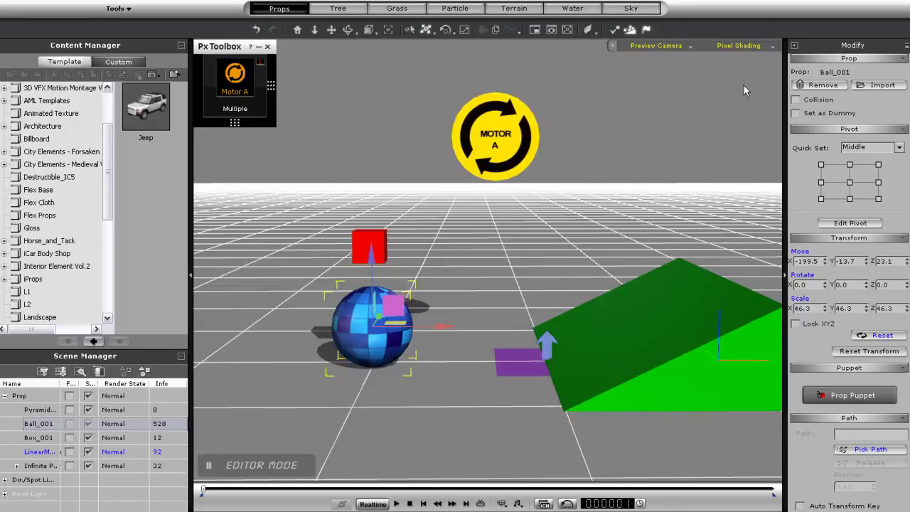
Vary Motor A's speed, bringing it down to -20, to preview how it drives the red box and the hinged blue ball
{"action": "mouse_move", "coordinate": [219, 81]}
{"action": "left_click_drag", "start_coordinate": [234, 73], "coordinate": [314, 76]}
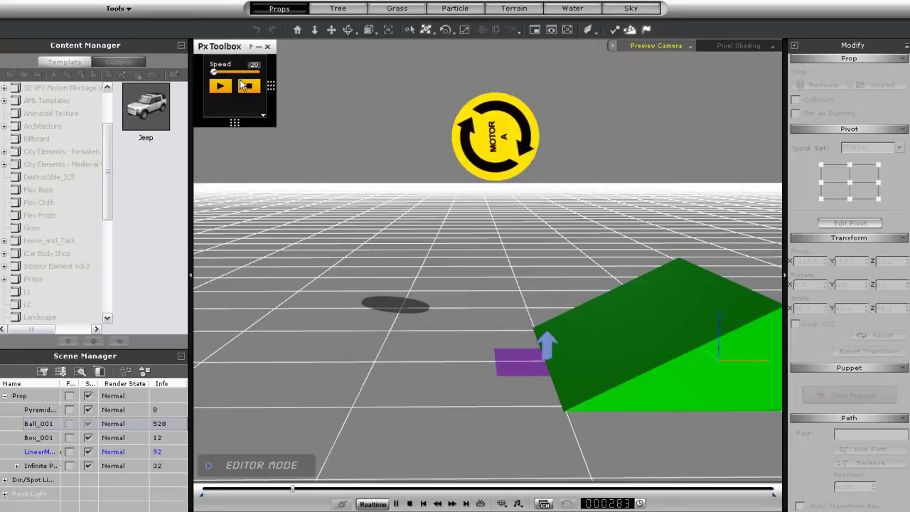
{"action": "left_click_drag", "start_coordinate": [419, 106], "coordinate": [39, 110]}
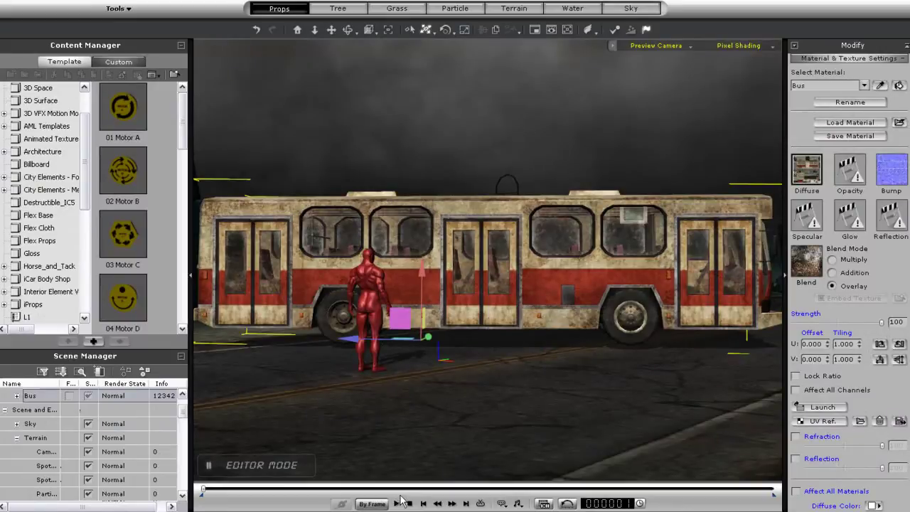
Preview the bus scene's animation and add the 07 Lift & Fall prop on the road in front of the bus
{"action": "left_click", "coordinate": [396, 503]}
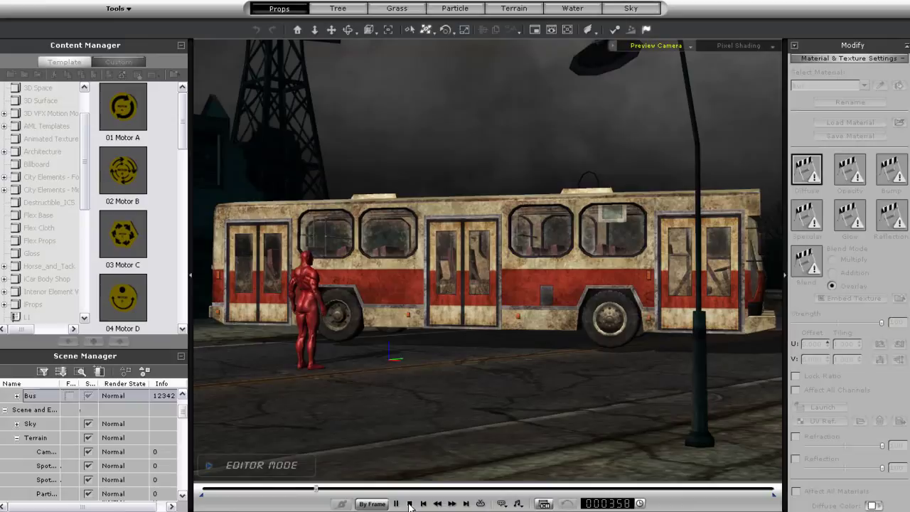
{"action": "left_click", "coordinate": [410, 503]}
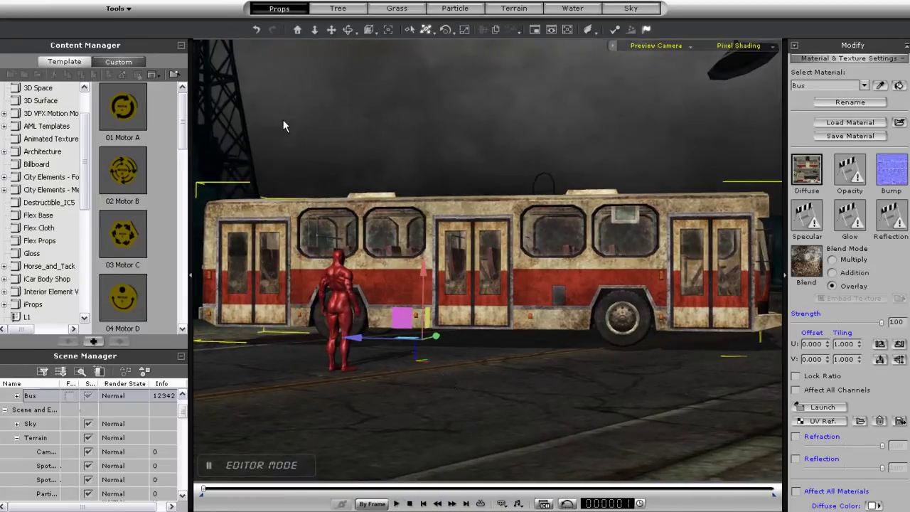
{"action": "left_click_drag", "start_coordinate": [184, 130], "coordinate": [169, 201]}
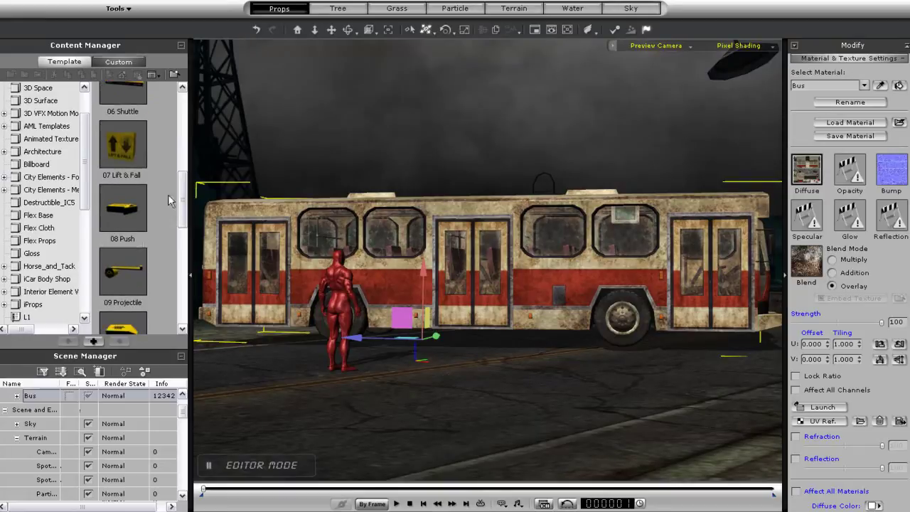
{"action": "left_click_drag", "start_coordinate": [123, 154], "coordinate": [433, 401]}
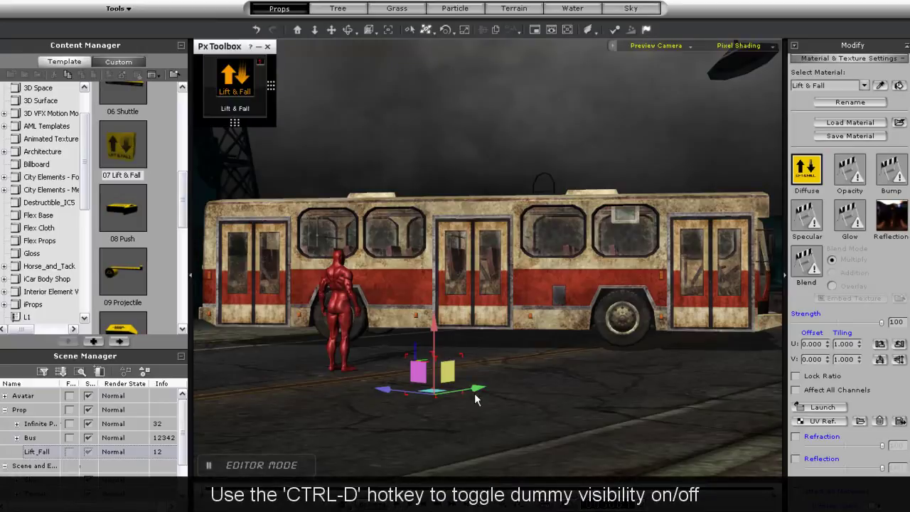
Toggle dummy visibility to show the Lift & Fall prop and hide it again
{"action": "key", "text": "ctrl+d"}
{"action": "key", "text": "ctrl+d"}
{"action": "key", "text": "ctrl+d"}
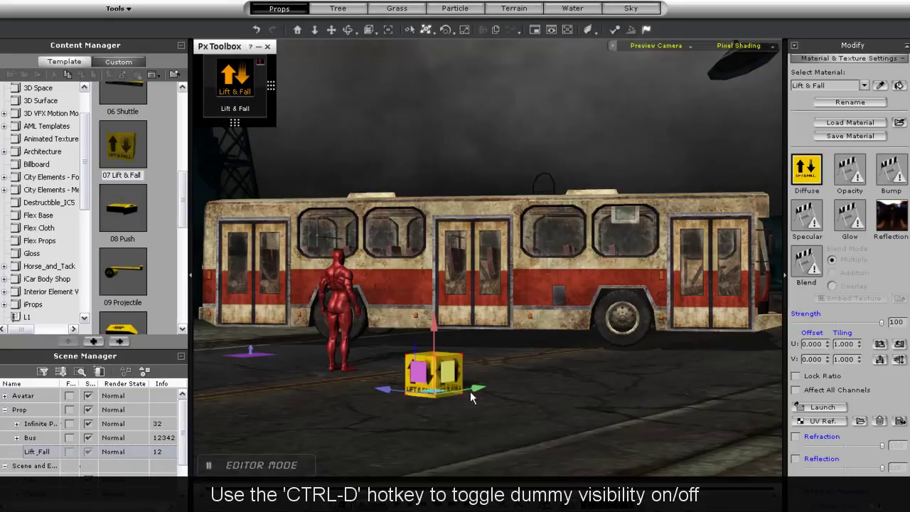
{"action": "key", "text": "ctrl+d"}
Open the Lift & Fall edit settings, pick the Bus prop as a lift target, and close the settings
{"action": "left_click", "coordinate": [237, 78]}
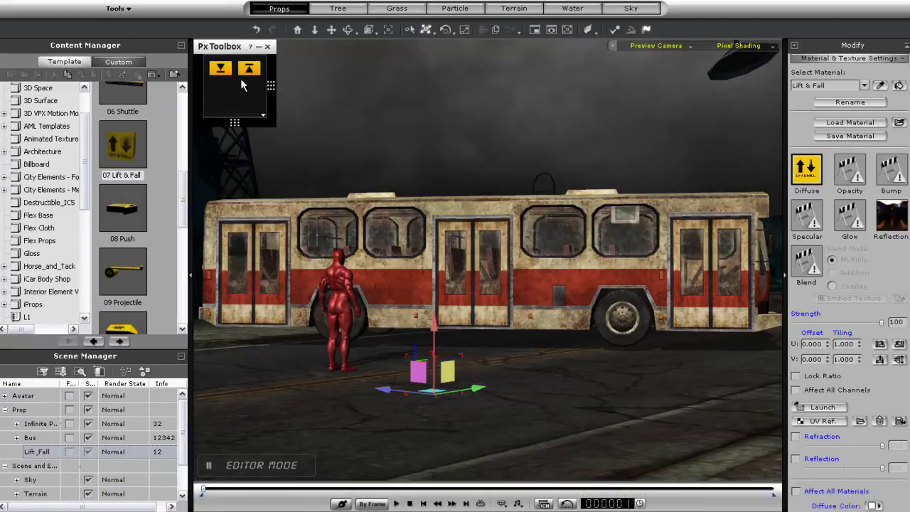
{"action": "right_click", "coordinate": [235, 100]}
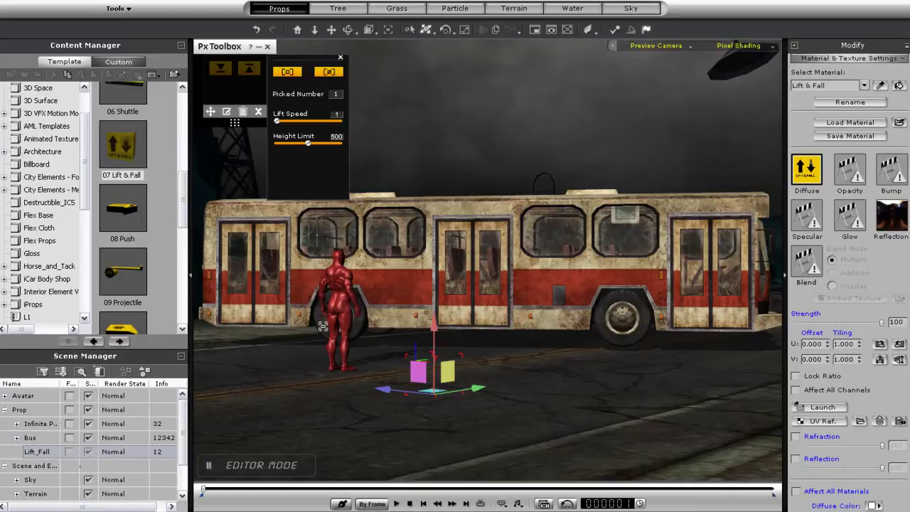
{"action": "left_click", "coordinate": [31, 437]}
{"action": "left_click", "coordinate": [340, 58]}
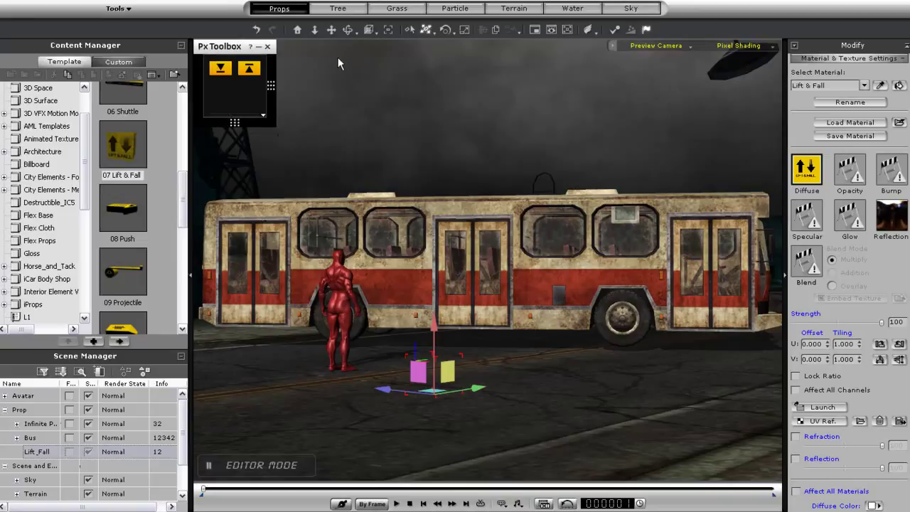
Turn on rigid body simulation and test lifting and dropping the bus with Lift & Fall
{"action": "left_click", "coordinate": [247, 71]}
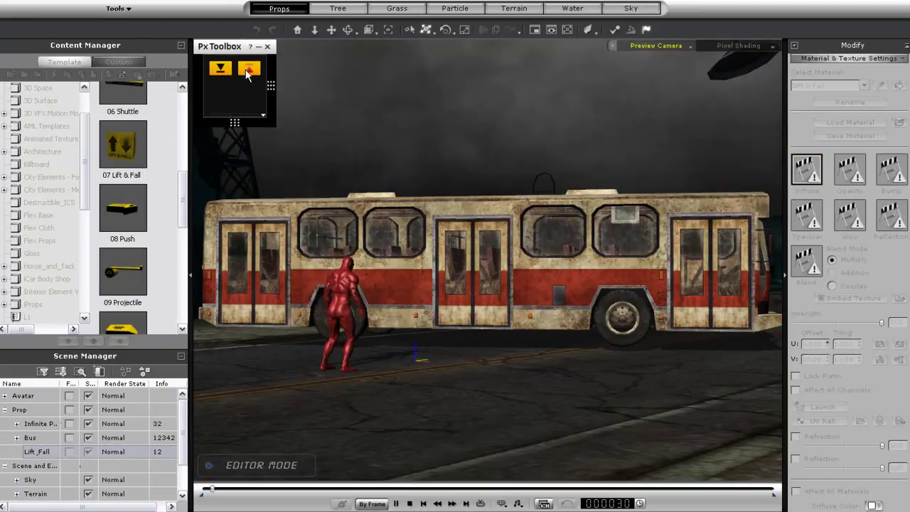
{"action": "left_click", "coordinate": [410, 503]}
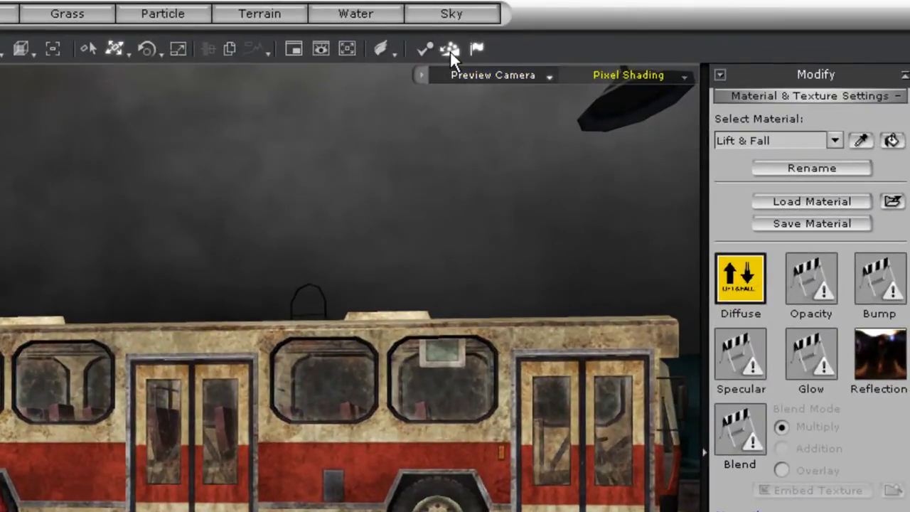
{"action": "left_click", "coordinate": [450, 52]}
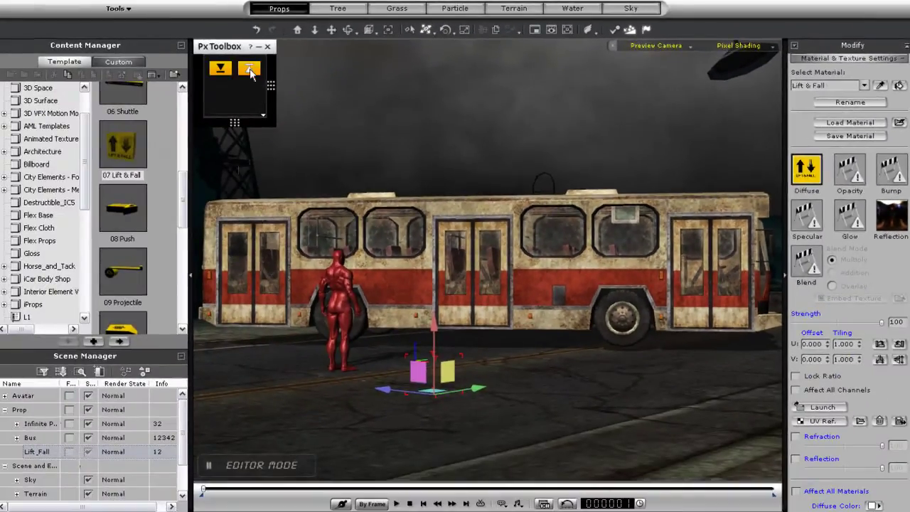
{"action": "left_click", "coordinate": [249, 69]}
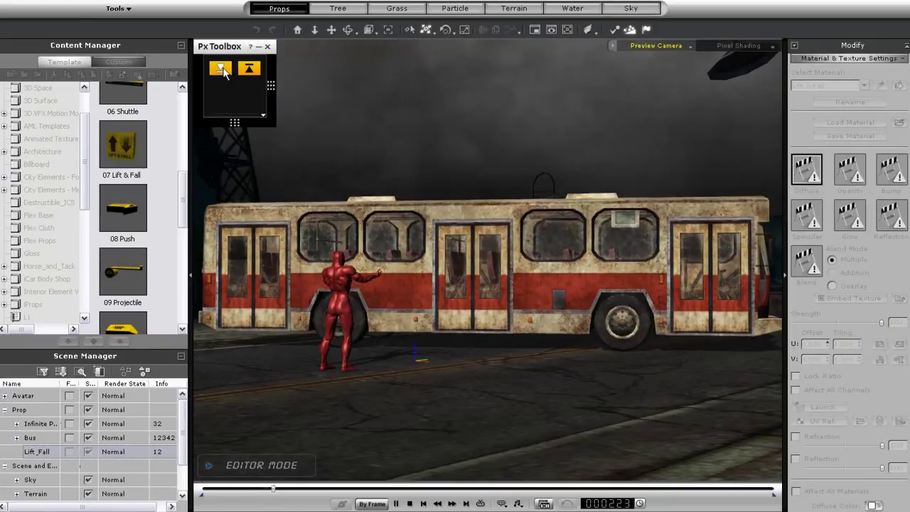
{"action": "left_click", "coordinate": [409, 503]}
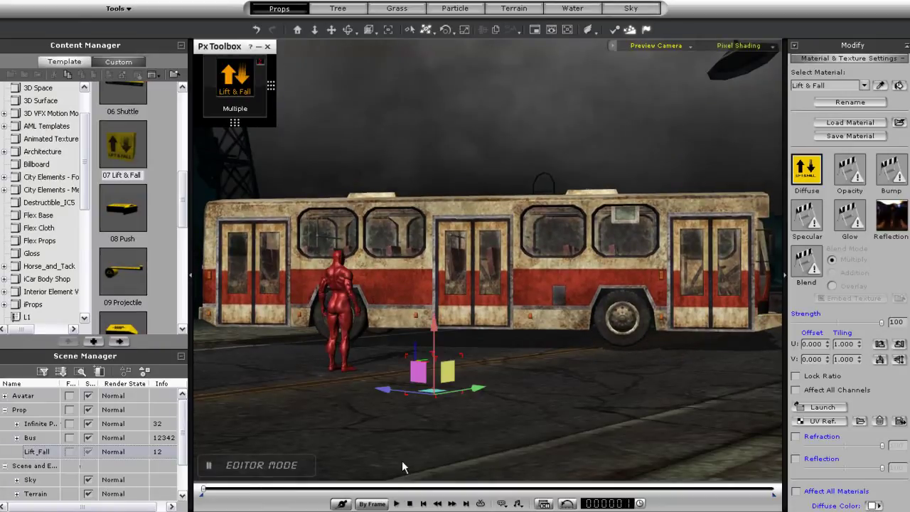
Set the Lift & Fall device's lift speed to 3 and close its settings
{"action": "left_click", "coordinate": [258, 110]}
{"action": "left_click_drag", "start_coordinate": [302, 120], "coordinate": [290, 123]}
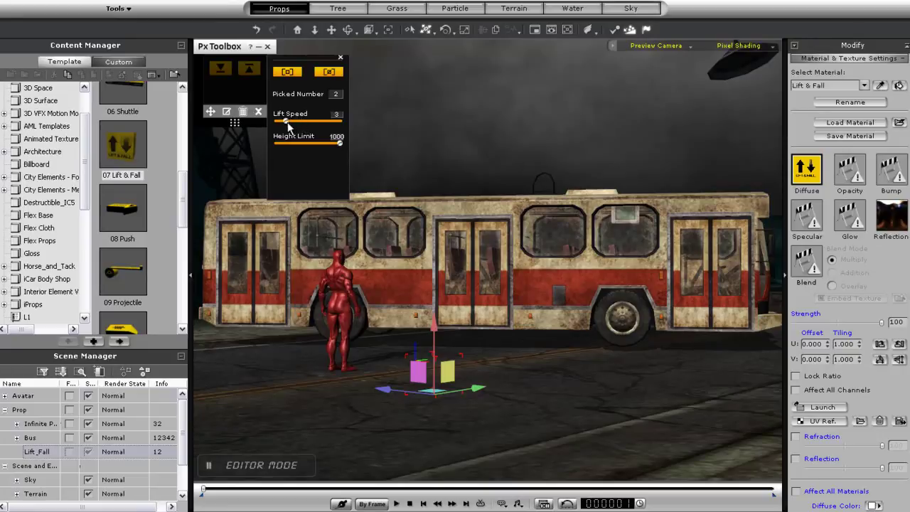
{"action": "left_click", "coordinate": [340, 59]}
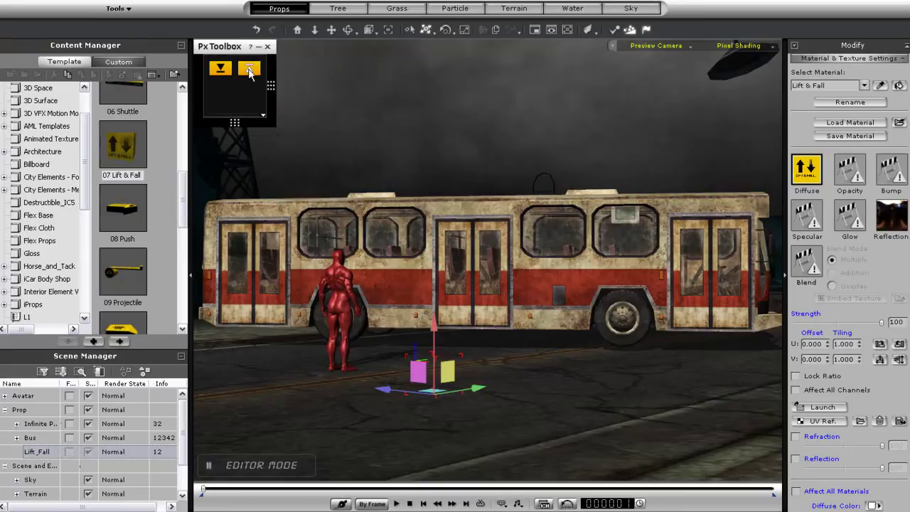
Simulate the bus being lifted and dropped at the new lift speed, and stop playback
{"action": "left_click", "coordinate": [249, 69]}
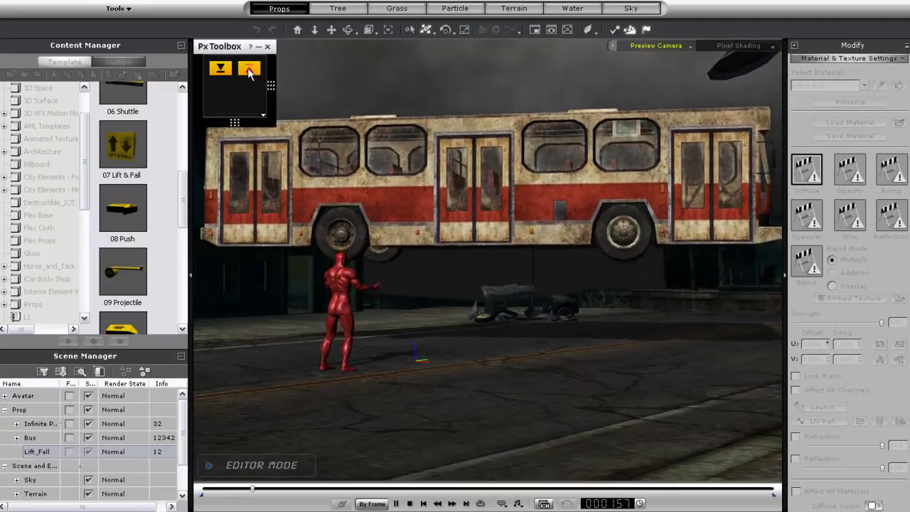
{"action": "left_click", "coordinate": [220, 69]}
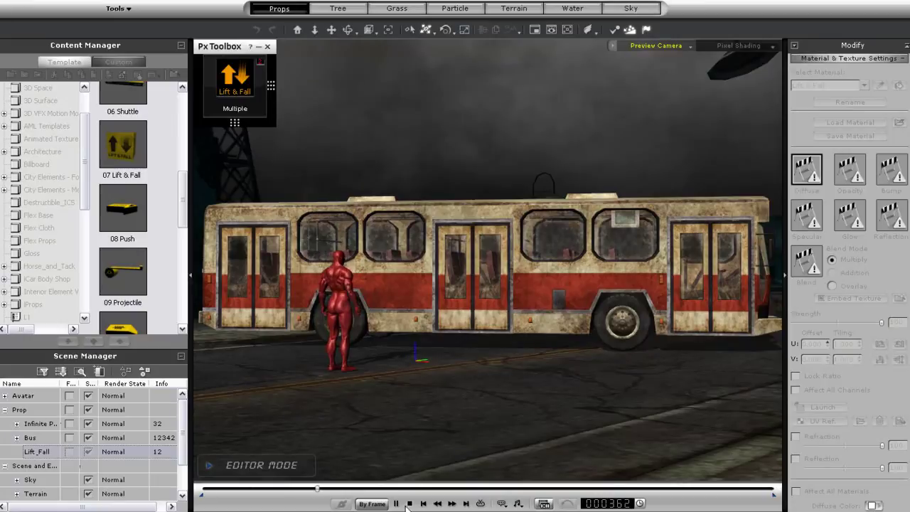
{"action": "left_click", "coordinate": [410, 503]}
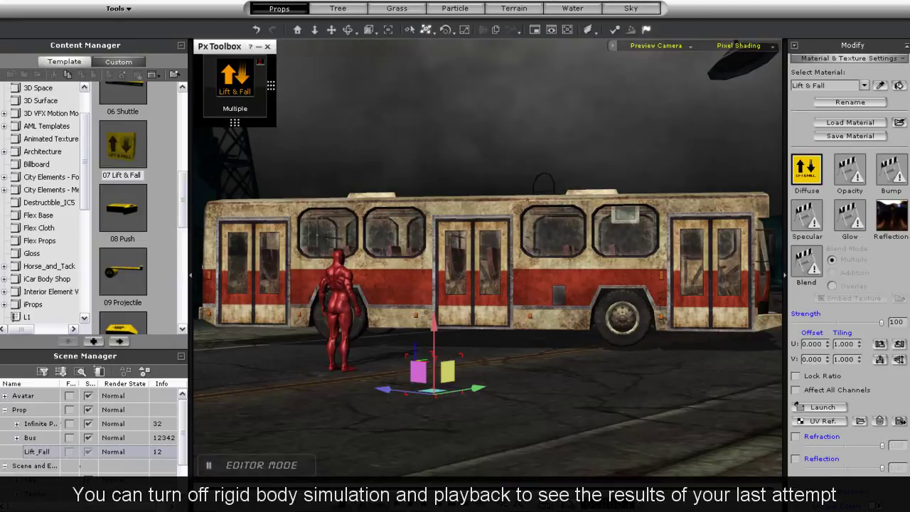
Play back the last bus lift attempt with rigid body simulation turned off, and stop playback
{"action": "key", "text": "space"}
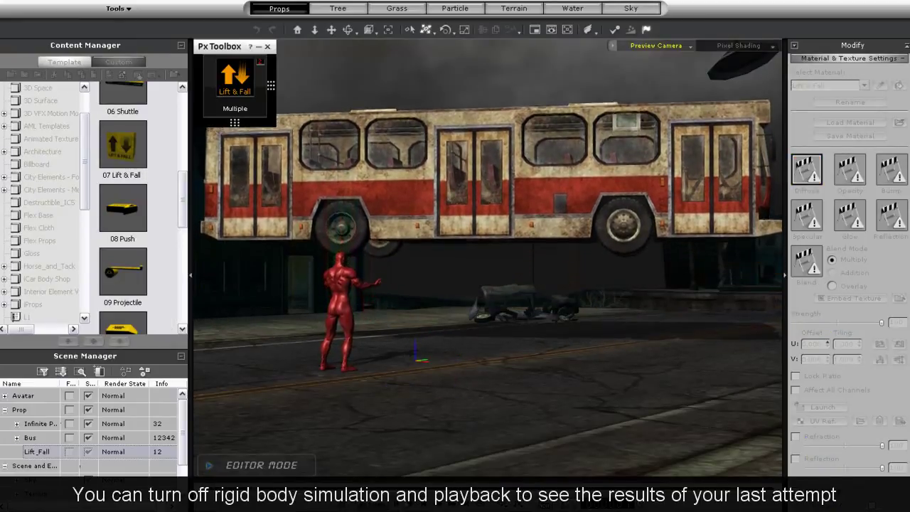
{"action": "mouse_move", "coordinate": [405, 503]}
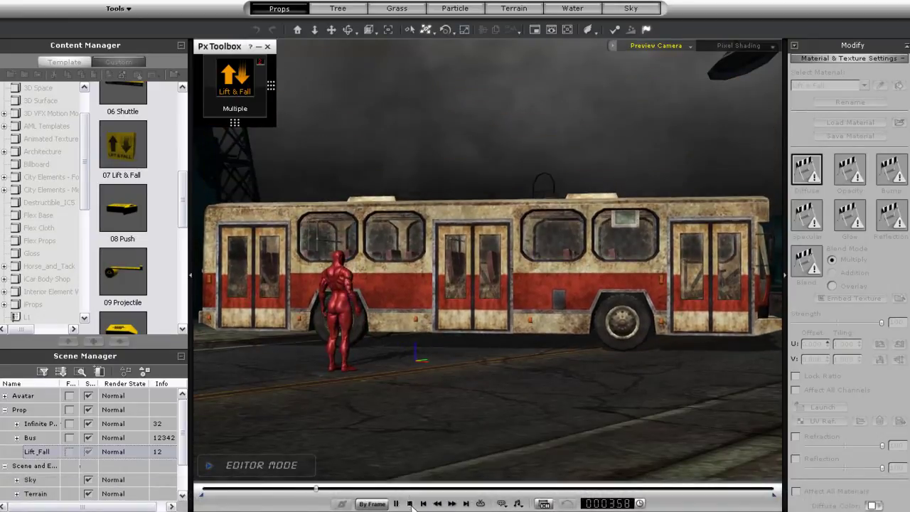
{"action": "left_click", "coordinate": [410, 503]}
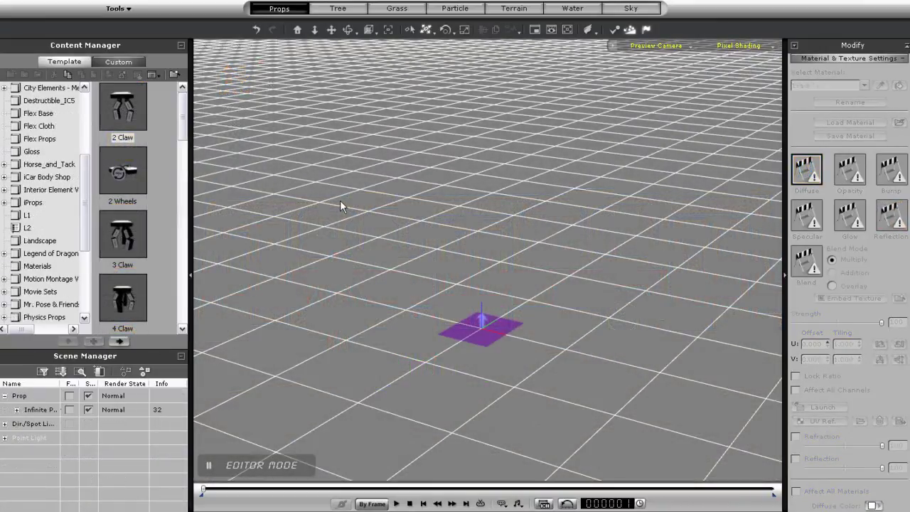
Add the Tank C prop at the centre of the empty grid scene
{"action": "left_click_drag", "start_coordinate": [182, 108], "coordinate": [184, 330]}
{"action": "left_click_drag", "start_coordinate": [122, 171], "coordinate": [466, 336]}
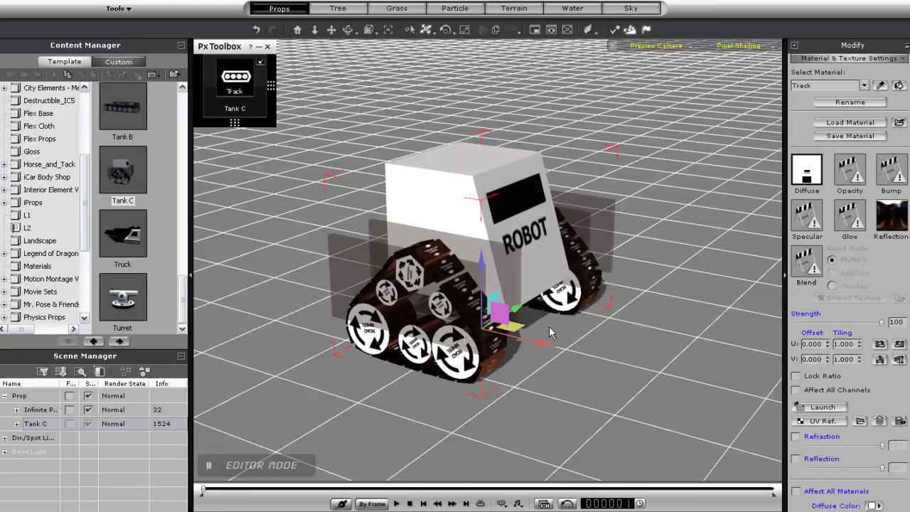
{"action": "middle_click_drag", "start_coordinate": [598, 338], "coordinate": [581, 319]}
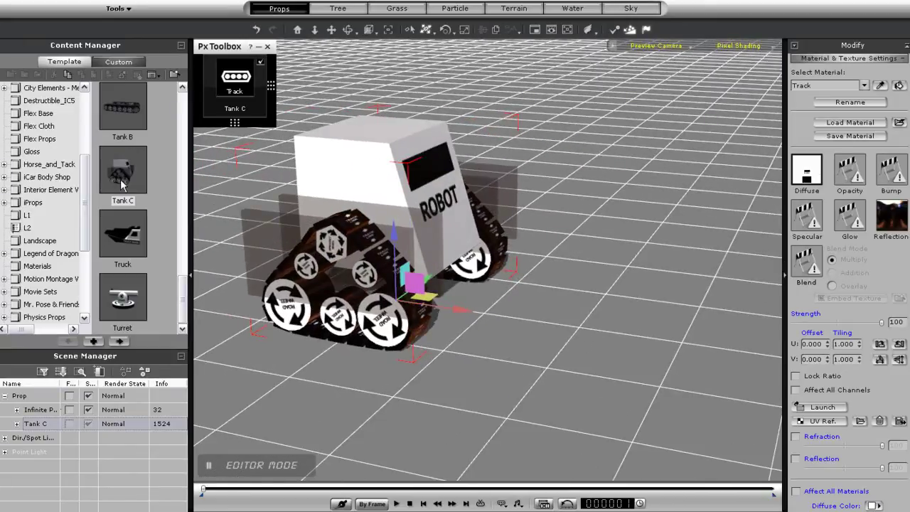
Drive Tank C forward and turn it with its track controls, raise its speed to 3, and stop the simulation
{"action": "left_click_drag", "start_coordinate": [183, 301], "coordinate": [188, 91]}
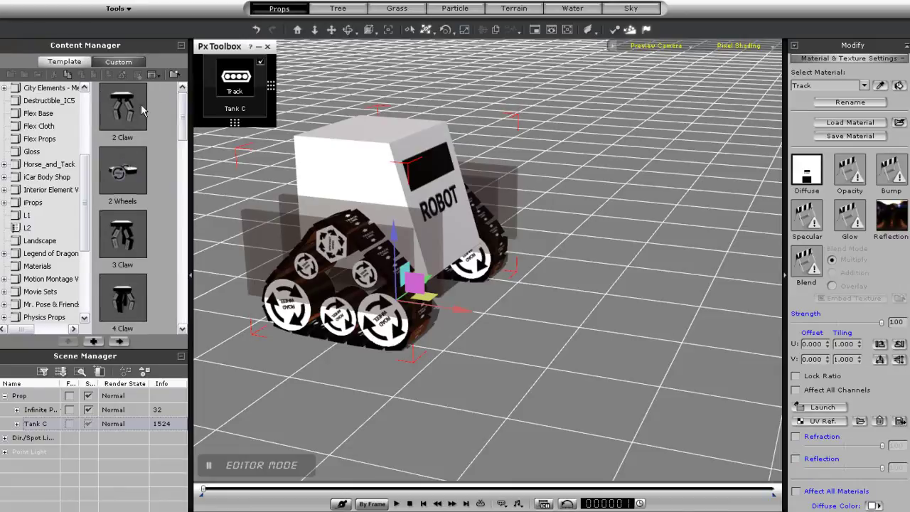
{"action": "mouse_move", "coordinate": [244, 78]}
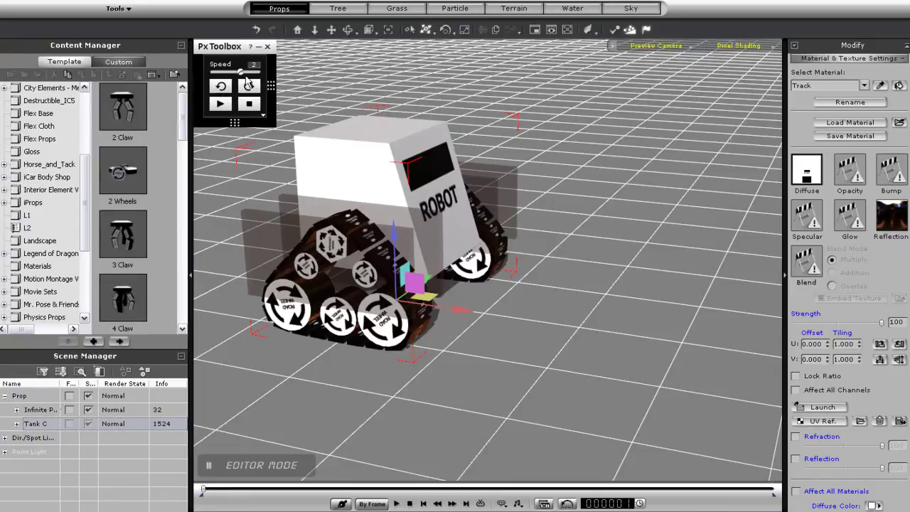
{"action": "left_click", "coordinate": [221, 105]}
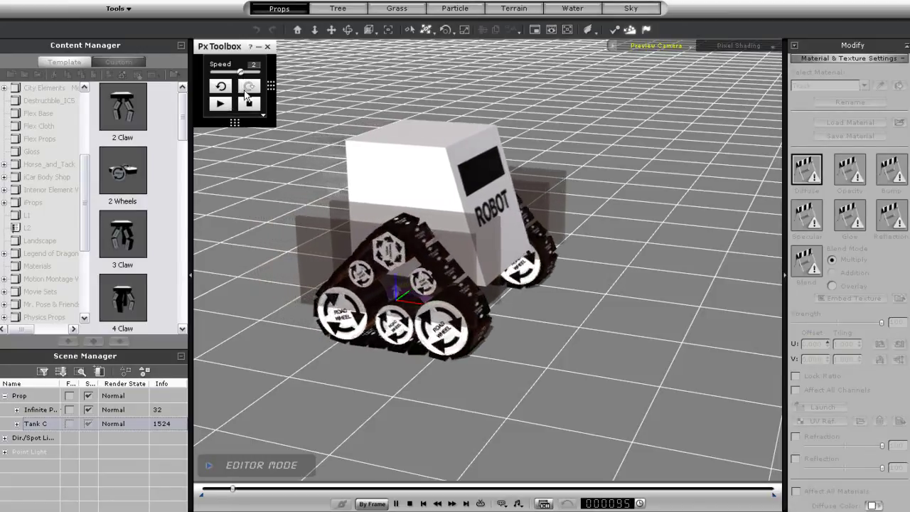
{"action": "left_click_drag", "start_coordinate": [240, 72], "coordinate": [244, 72]}
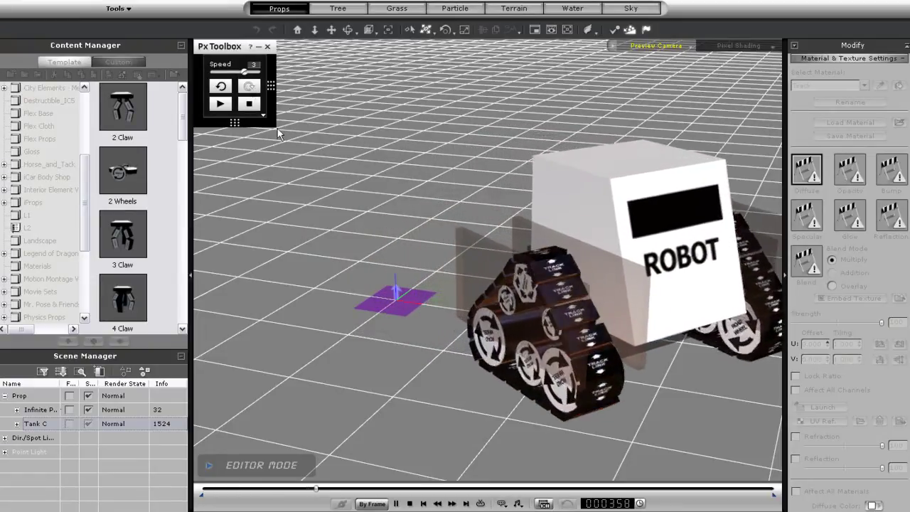
{"action": "left_click", "coordinate": [411, 503]}
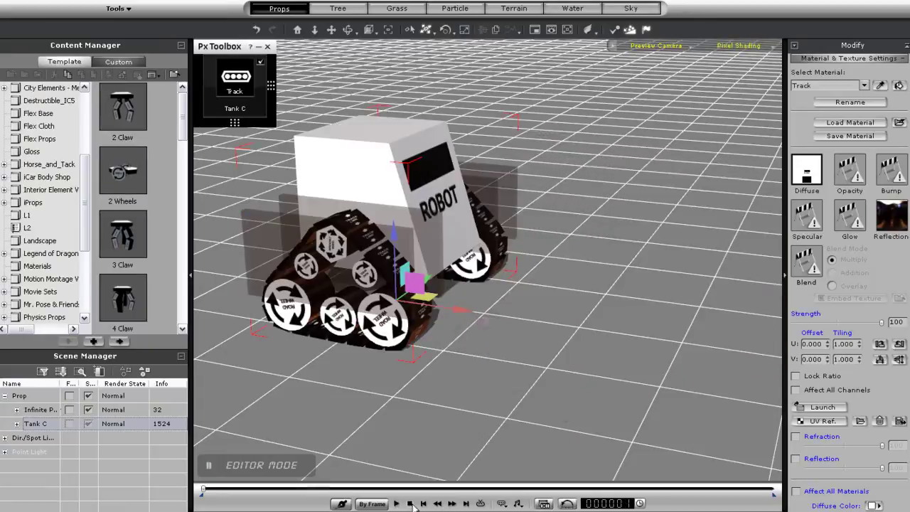
Add the 2 Claw prop in front of Tank C and rotate it about Z to about 270 degrees
{"action": "mouse_move", "coordinate": [238, 77]}
{"action": "left_click_drag", "start_coordinate": [125, 106], "coordinate": [576, 315]}
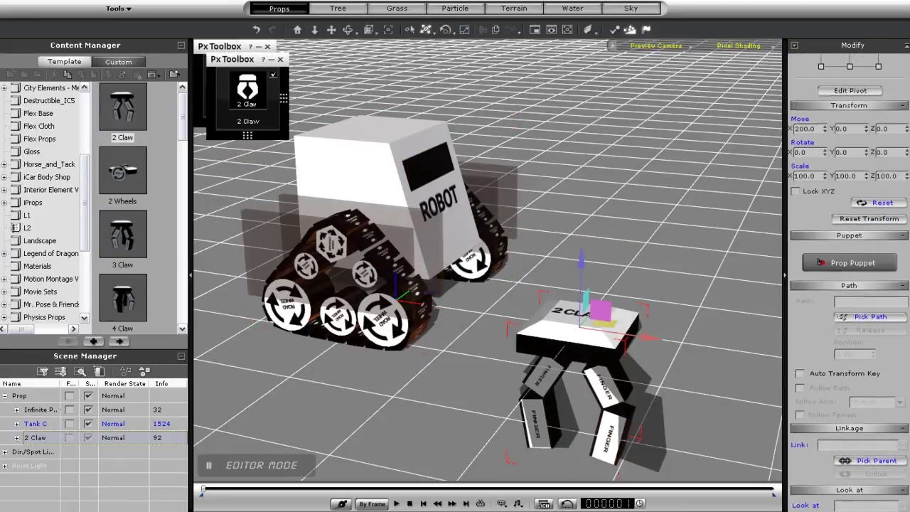
{"action": "key", "text": "e"}
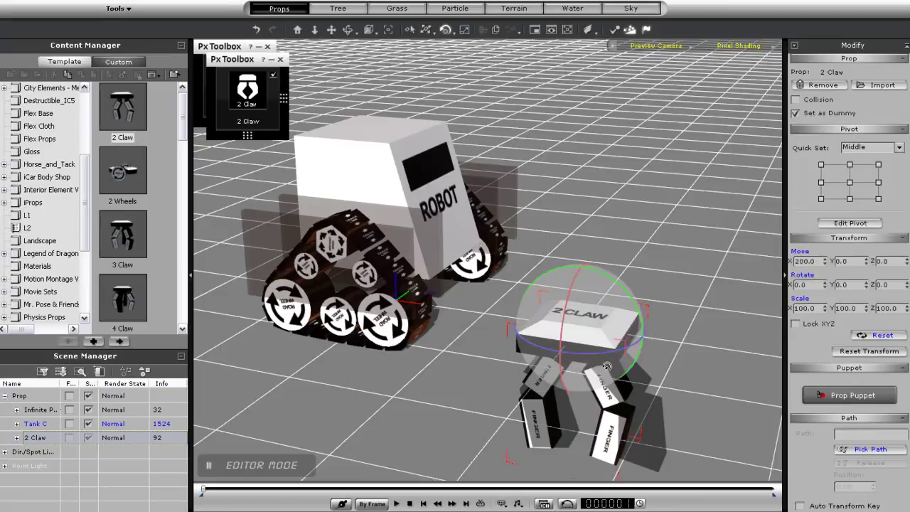
{"action": "left_click_drag", "start_coordinate": [605, 366], "coordinate": [556, 363]}
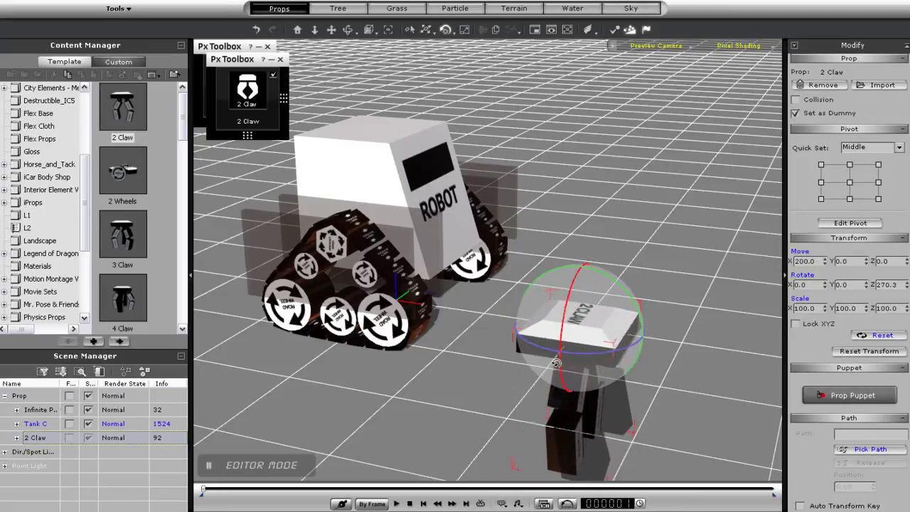
Mount the claw on the robot's front at about X 86.2, Y 0.3, Z 68.2, and place its toolbox beside Tank C's
{"action": "left_click_drag", "start_coordinate": [456, 239], "coordinate": [415, 235]}
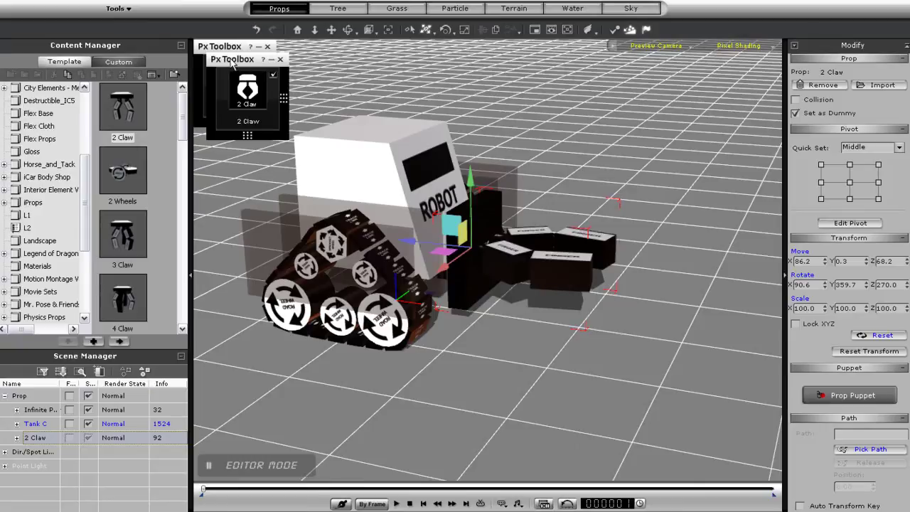
{"action": "left_click_drag", "start_coordinate": [232, 61], "coordinate": [302, 47]}
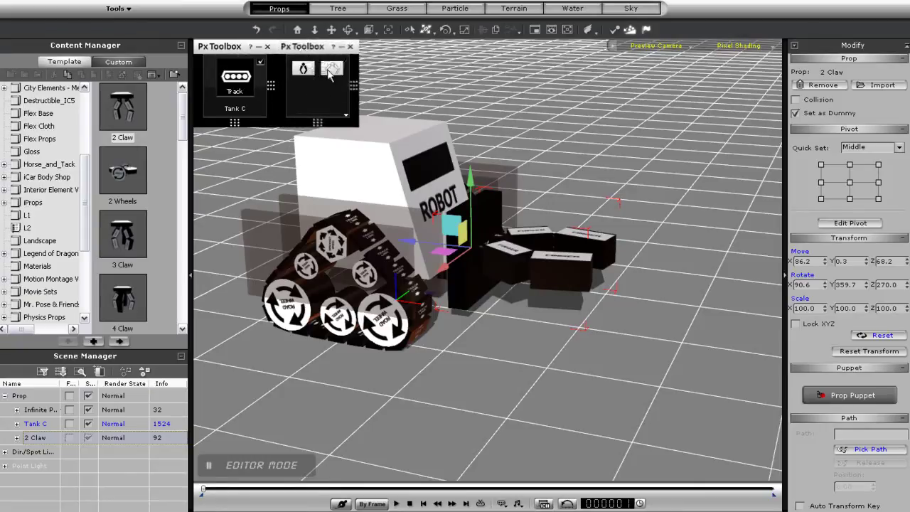
Open and close the claw in the simulation, reverse Tank C at track speed -3, and stop playback
{"action": "left_click", "coordinate": [330, 71]}
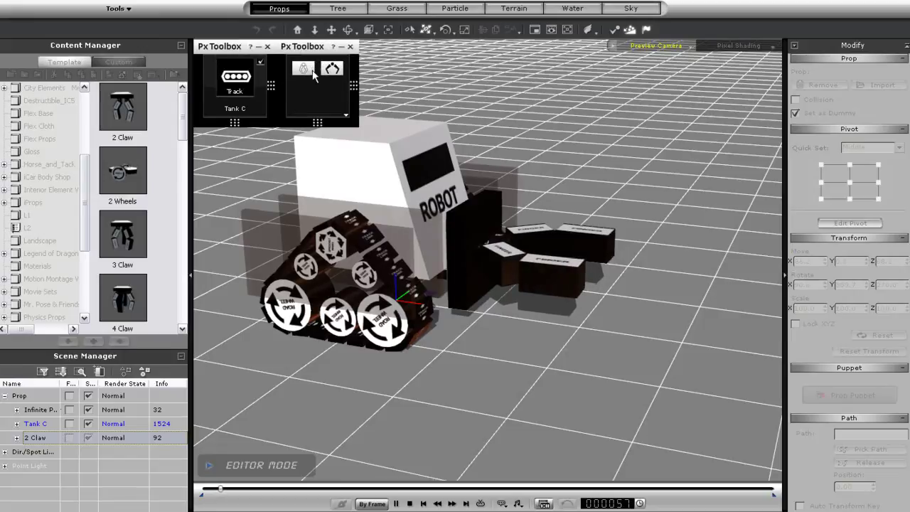
{"action": "mouse_move", "coordinate": [225, 86]}
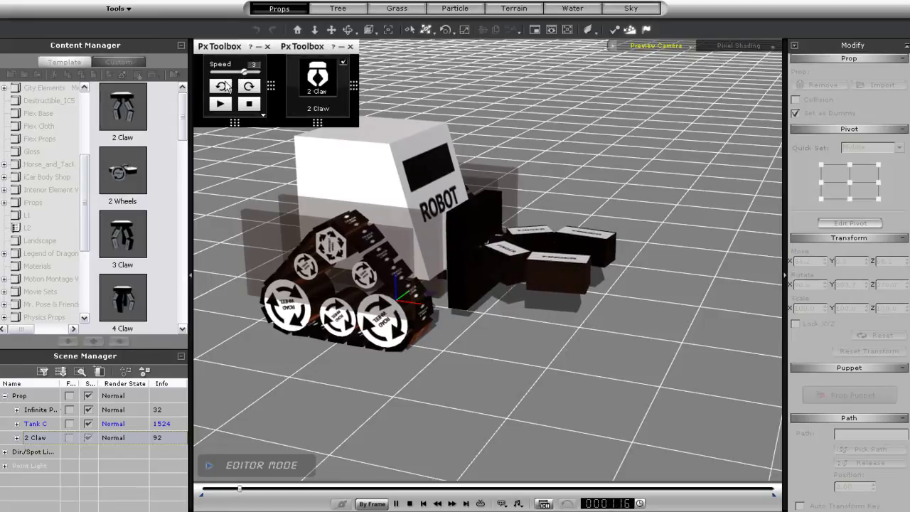
{"action": "left_click_drag", "start_coordinate": [244, 71], "coordinate": [230, 71]}
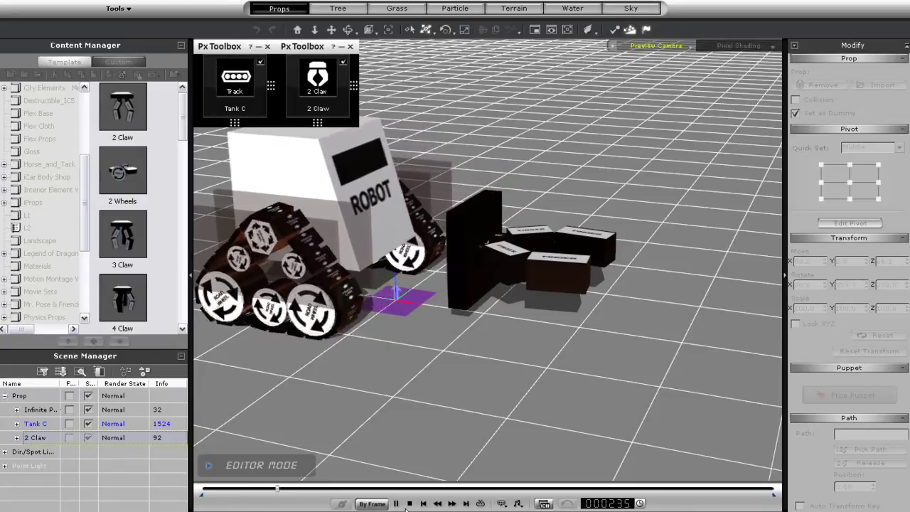
{"action": "left_click", "coordinate": [410, 503]}
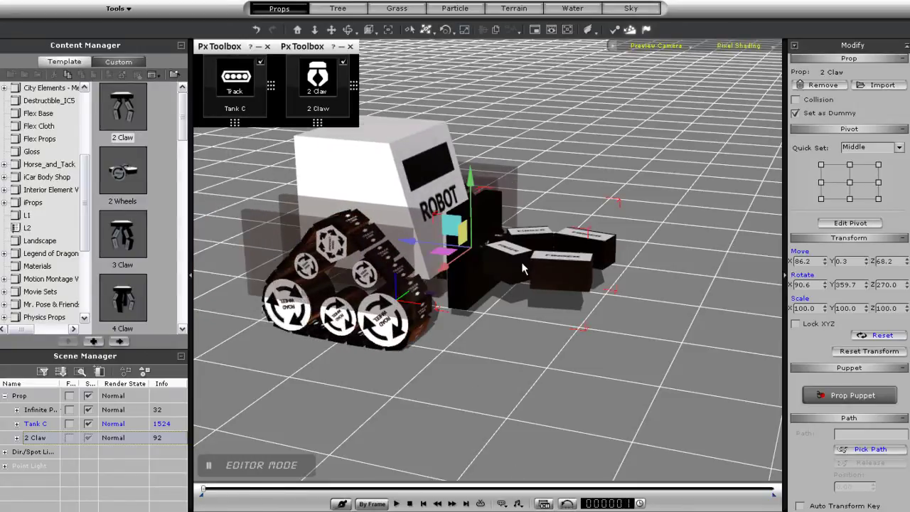
Link the 2 Claw to Tank C, drive the linked robot forward at track speed 4, and stop the simulation
{"action": "mouse_move", "coordinate": [320, 99]}
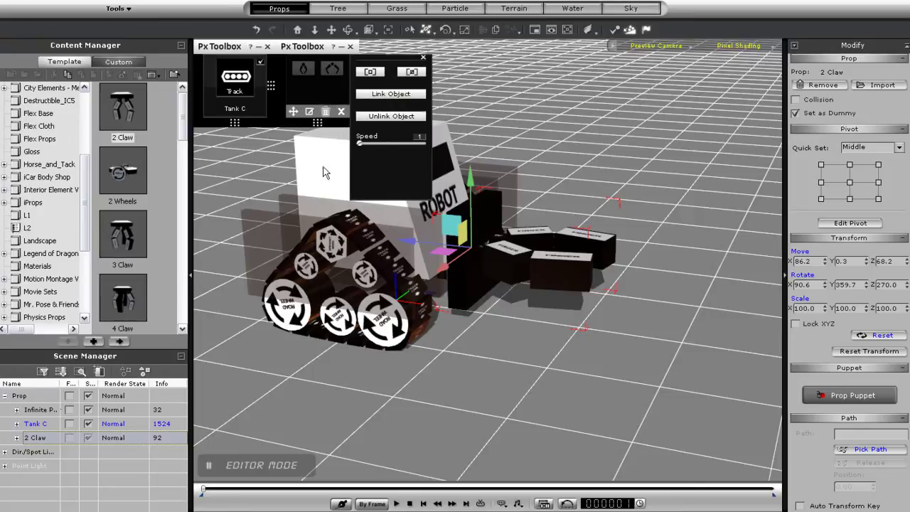
{"action": "left_click", "coordinate": [422, 58]}
{"action": "mouse_move", "coordinate": [224, 86]}
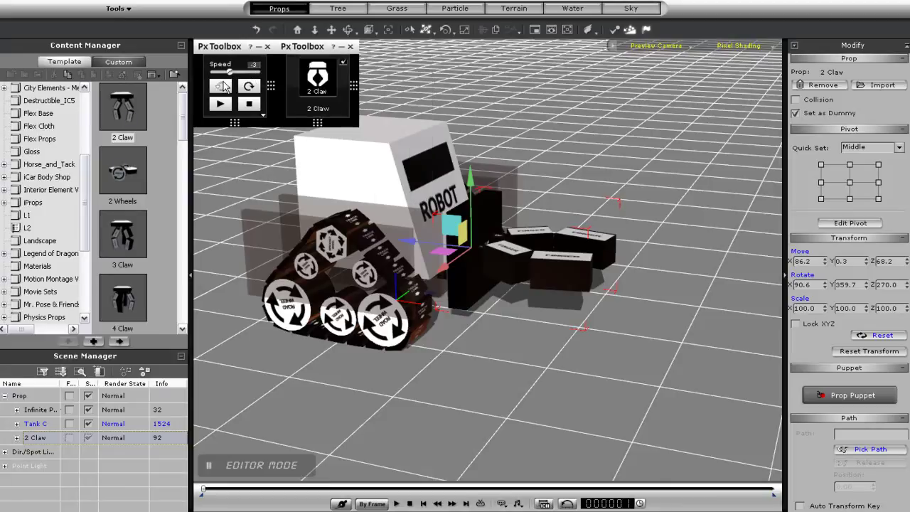
{"action": "left_click_drag", "start_coordinate": [229, 72], "coordinate": [258, 73]}
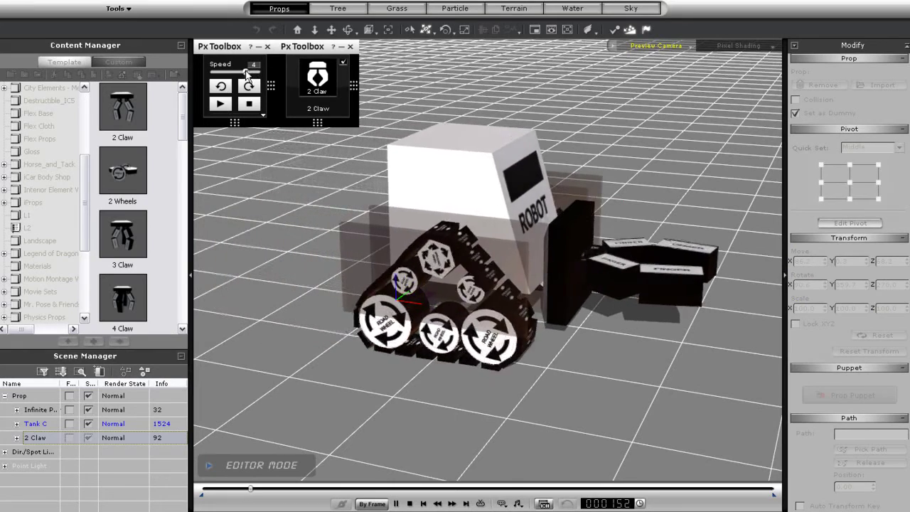
{"action": "left_click", "coordinate": [409, 503]}
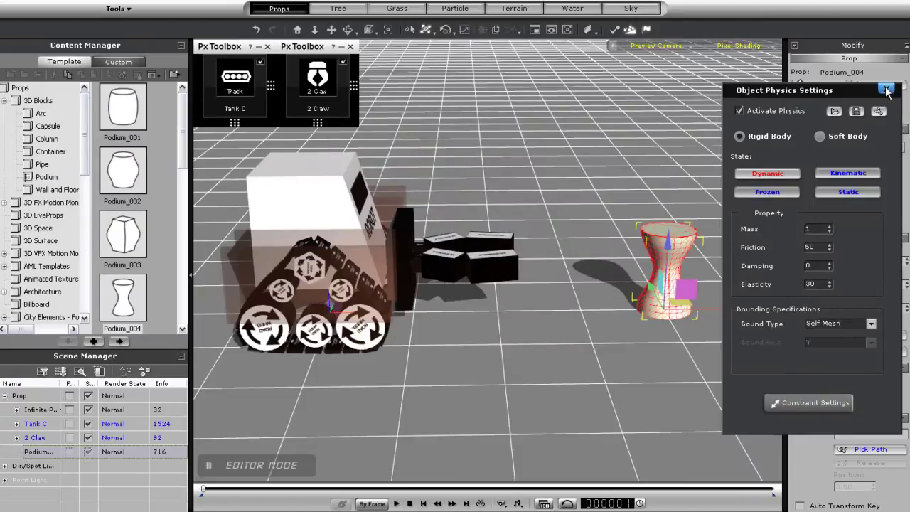
Leave the podium's physics settings, drive Tank C forward with its claw opened, and halt it with the podium between the fingers
{"action": "left_click", "coordinate": [885, 89]}
{"action": "left_click", "coordinate": [315, 213]}
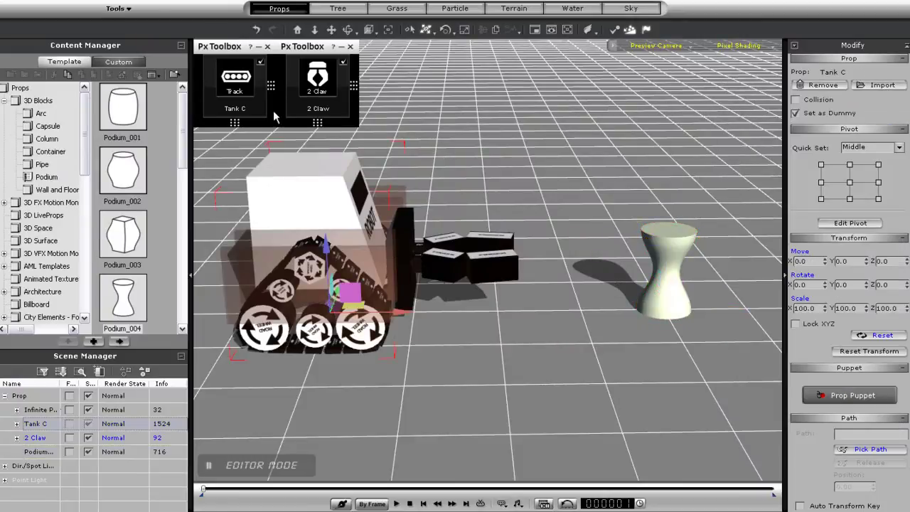
{"action": "left_click", "coordinate": [242, 79]}
{"action": "left_click", "coordinate": [220, 105]}
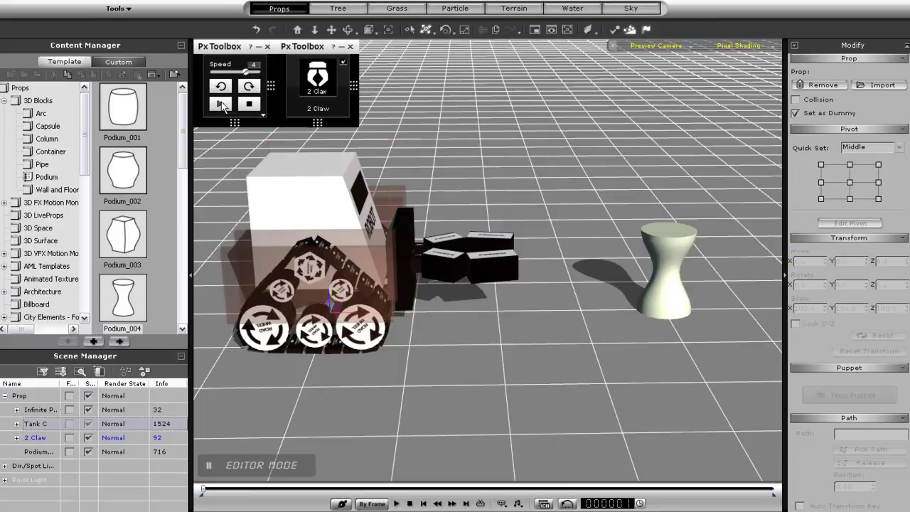
{"action": "left_click", "coordinate": [261, 113]}
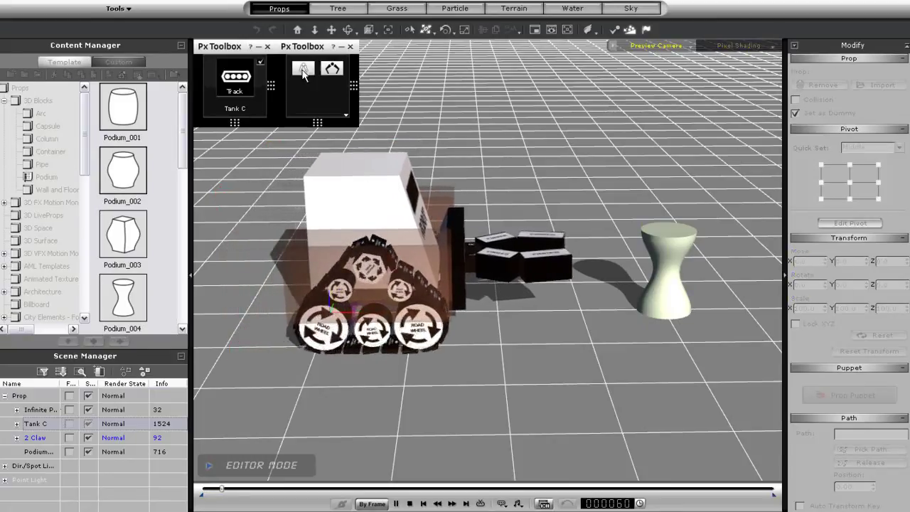
{"action": "left_click", "coordinate": [317, 75]}
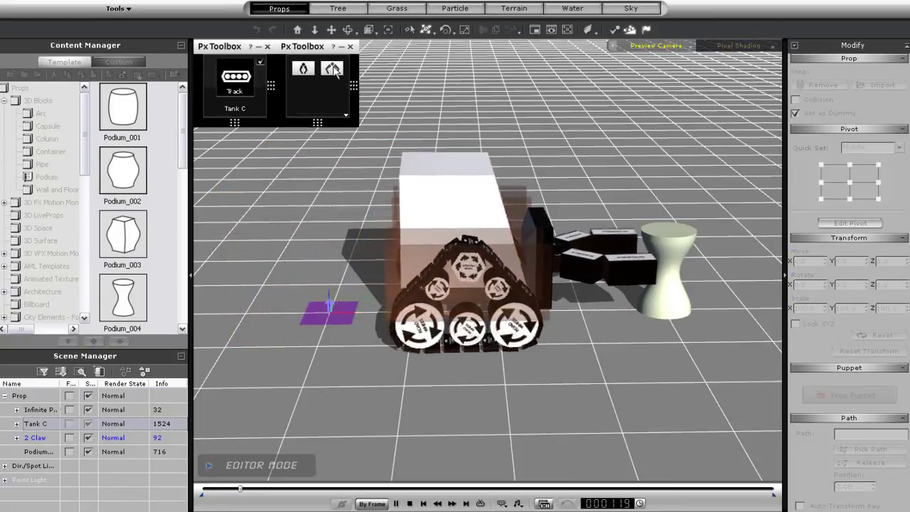
{"action": "left_click", "coordinate": [241, 106]}
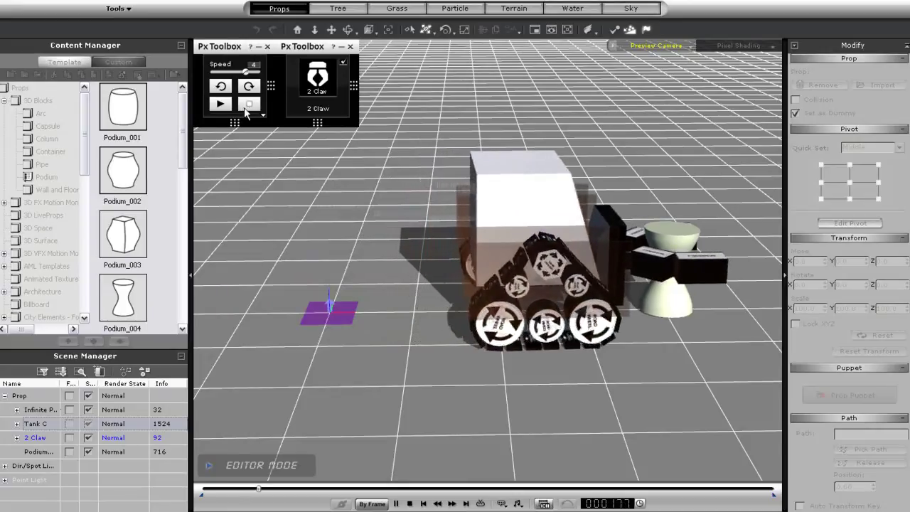
Close the claw around the podium and reverse Tank C's tracks to pull it back
{"action": "left_click", "coordinate": [262, 114]}
{"action": "left_click", "coordinate": [318, 75]}
{"action": "left_click", "coordinate": [304, 69]}
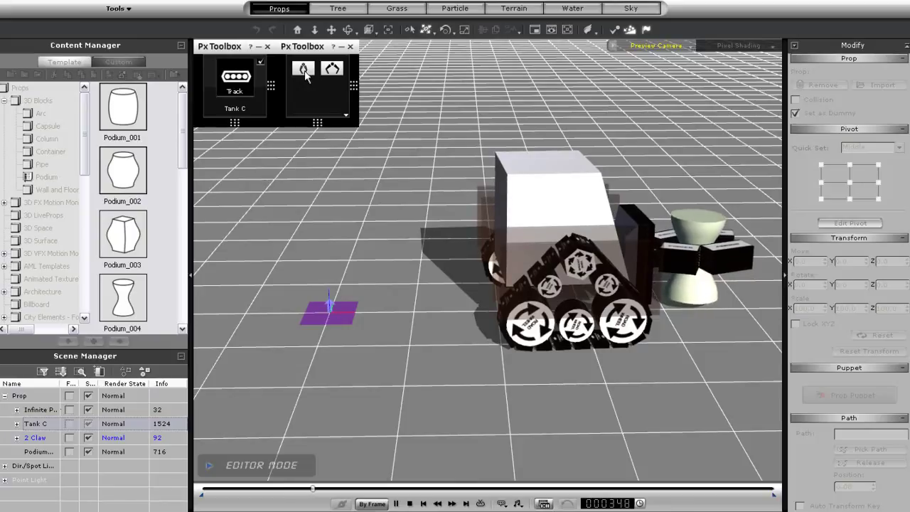
{"action": "left_click", "coordinate": [227, 83]}
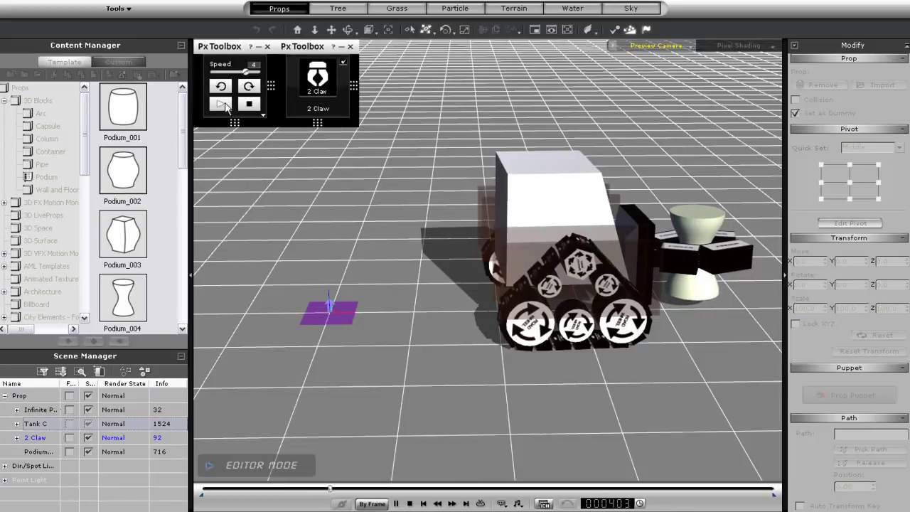
{"action": "left_click_drag", "start_coordinate": [246, 74], "coordinate": [228, 74]}
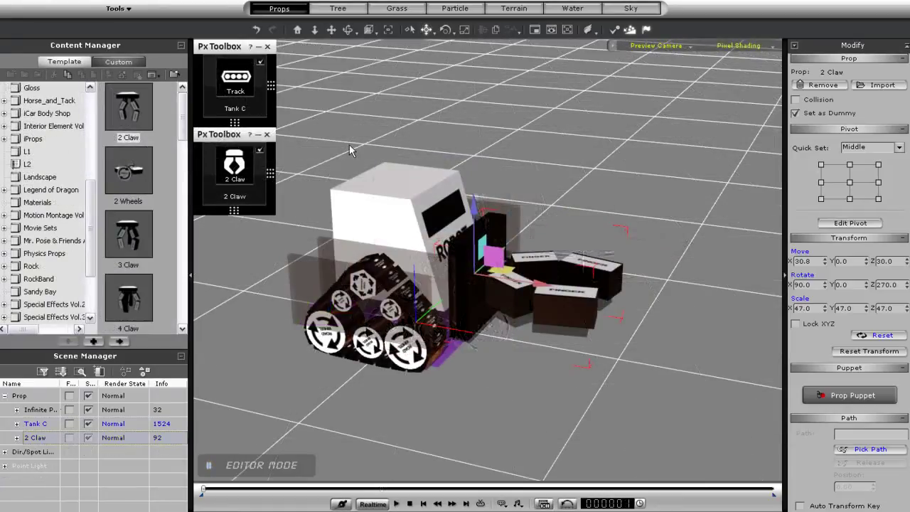
Open the claw's link settings, select Tank C, and save it to the custom props library under the default name
{"action": "left_click", "coordinate": [262, 205]}
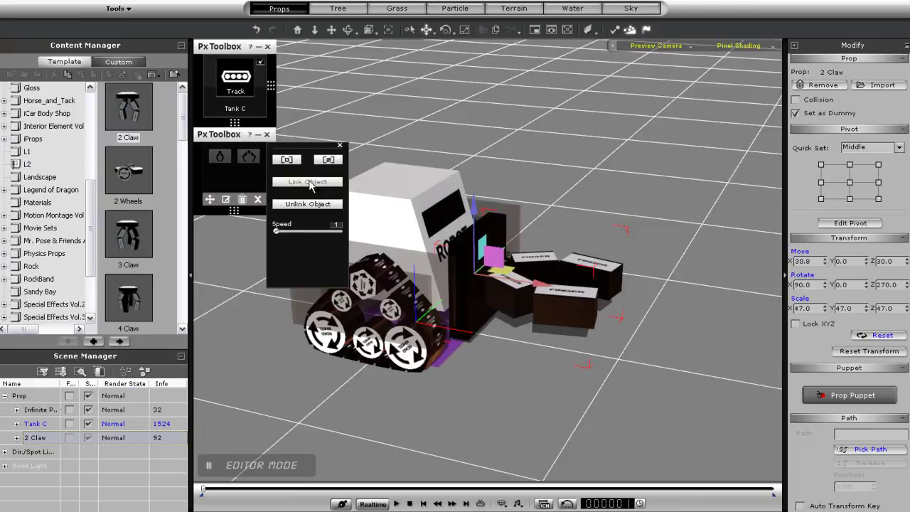
{"action": "left_click", "coordinate": [46, 422]}
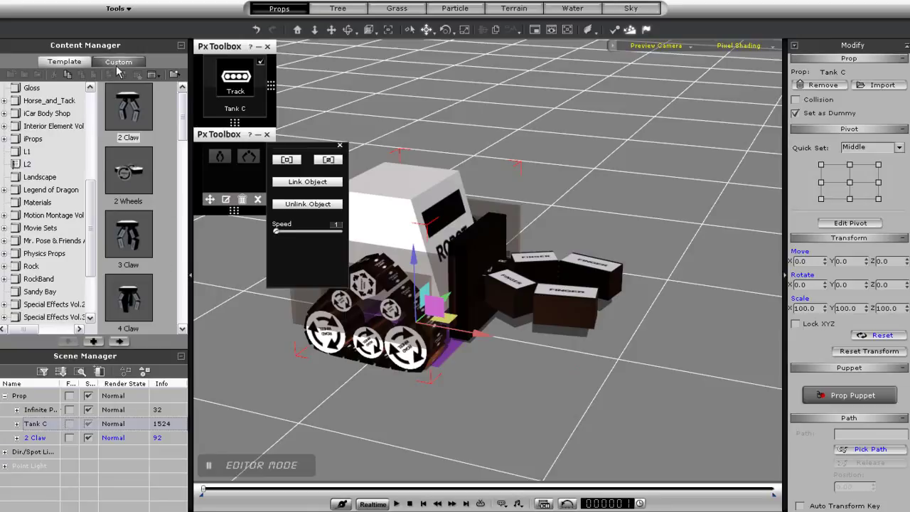
{"action": "left_click", "coordinate": [118, 61]}
{"action": "left_click_drag", "start_coordinate": [185, 110], "coordinate": [169, 326]}
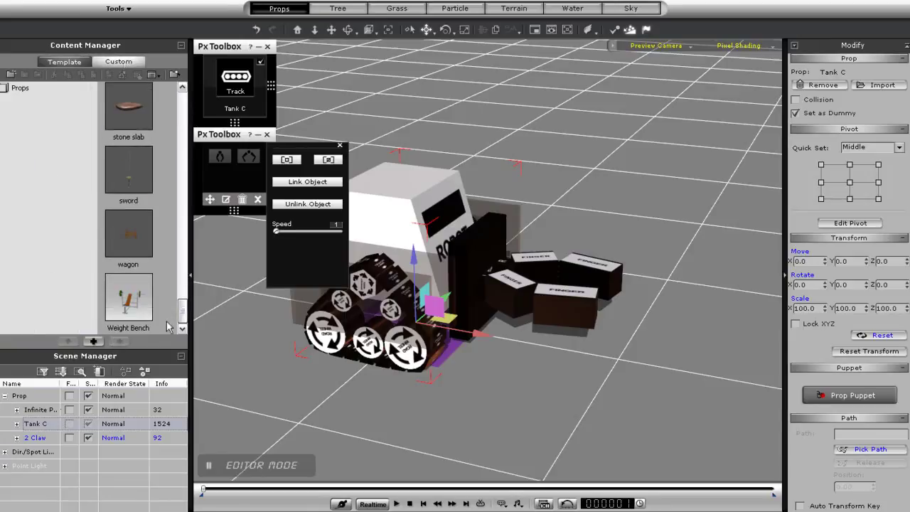
{"action": "left_click", "coordinate": [96, 342]}
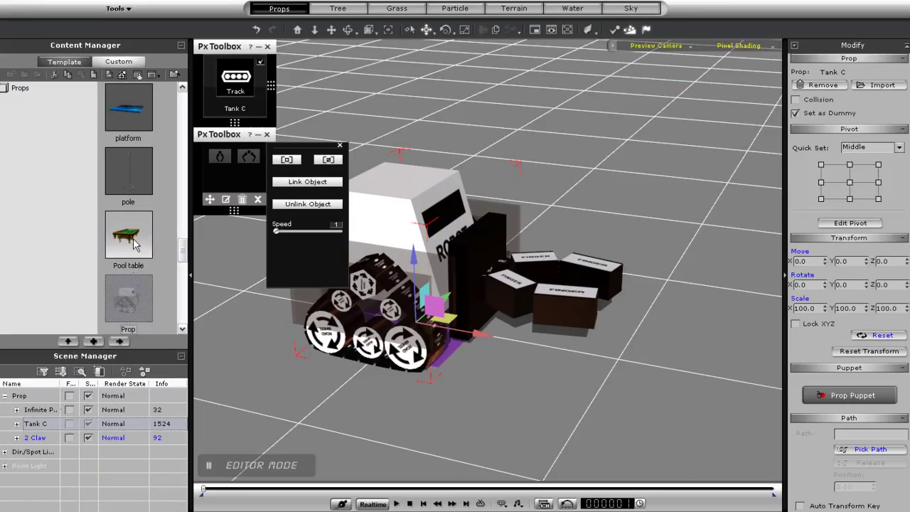
{"action": "left_click", "coordinate": [134, 244]}
{"action": "left_click", "coordinate": [139, 297]}
Close the claw's link settings and attach the 2 Claw to Tank C as its parent, collapsing the claw's hierarchy
{"action": "left_click", "coordinate": [519, 297]}
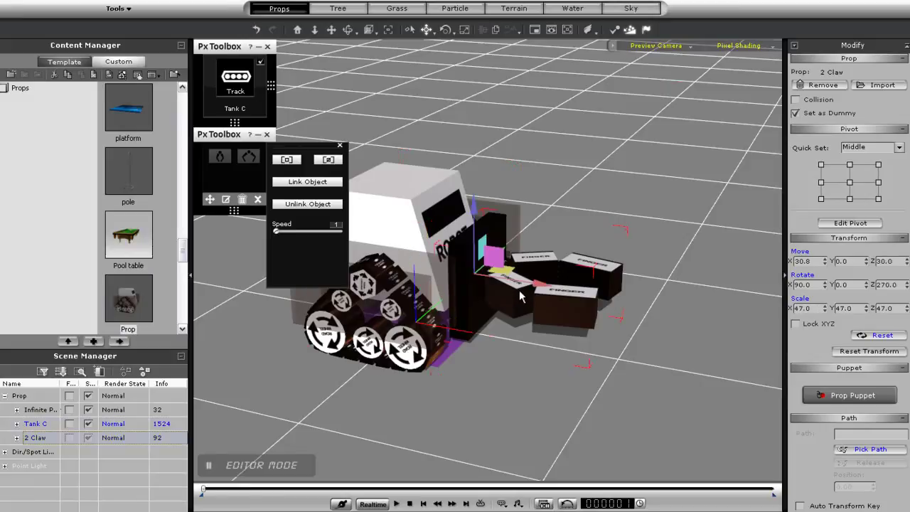
{"action": "left_click", "coordinate": [339, 147]}
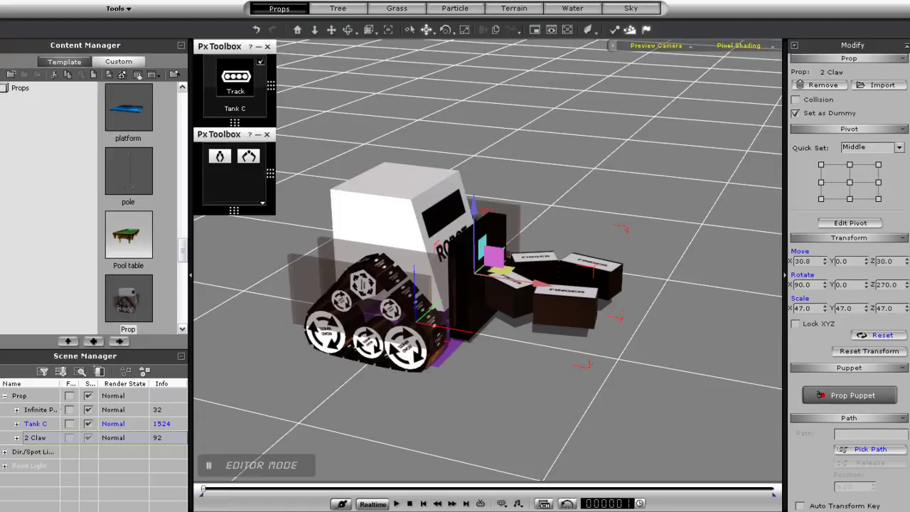
{"action": "scroll", "coordinate": [881, 244], "scroll_direction": "down", "scroll_amount": 10}
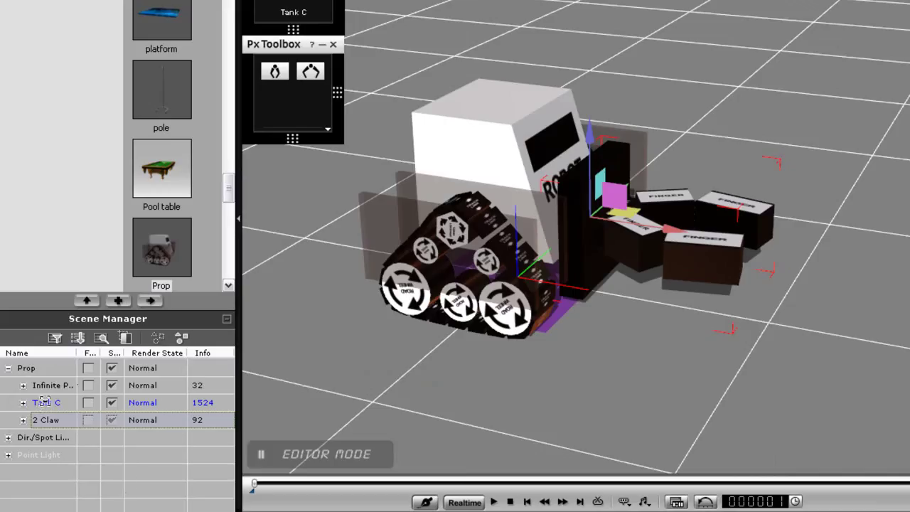
{"action": "double_click", "coordinate": [44, 402]}
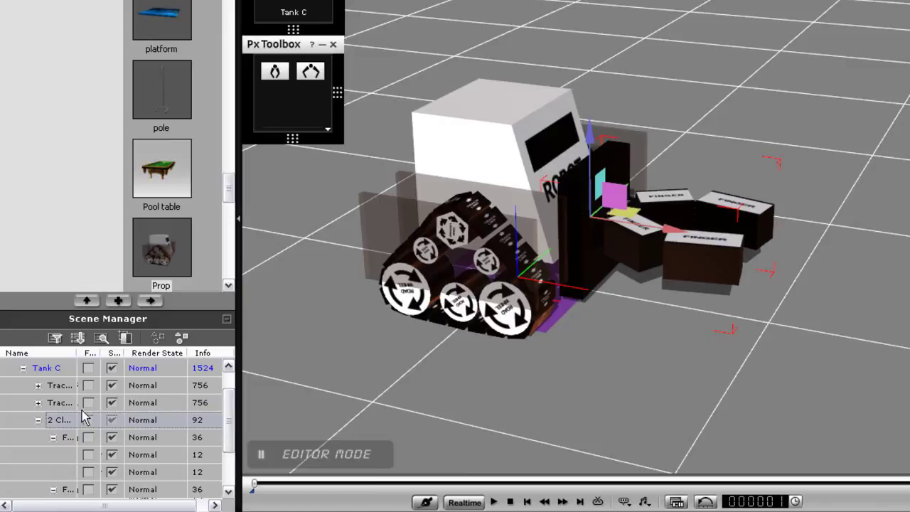
{"action": "left_click", "coordinate": [37, 420]}
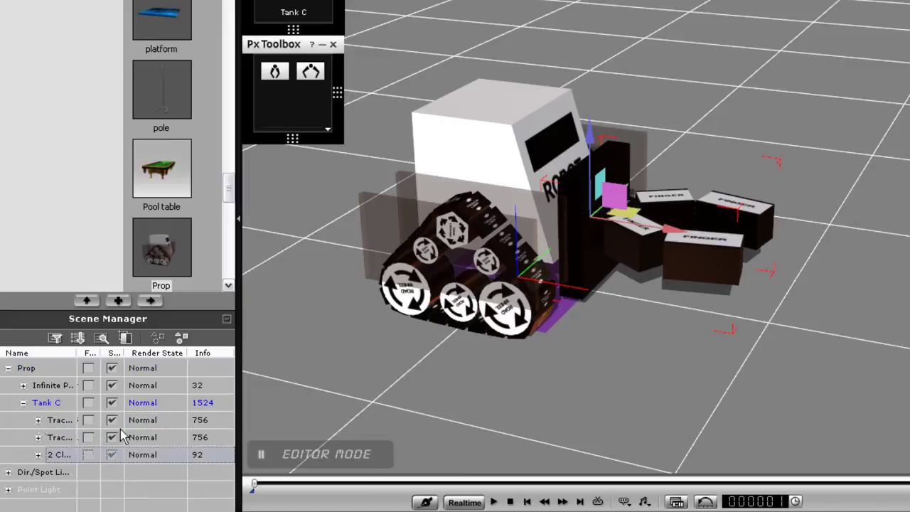
Save Tank C with its attached claw to the custom props library as "Robot"
{"action": "left_click", "coordinate": [56, 401]}
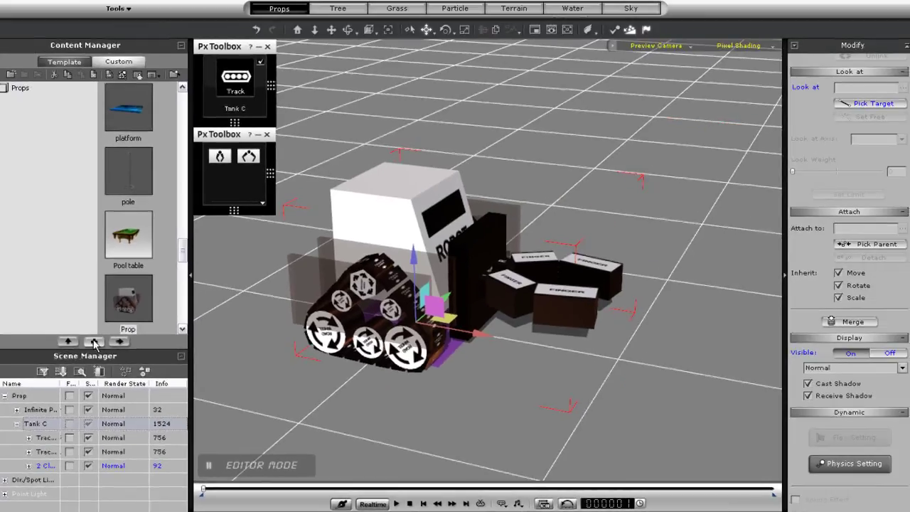
{"action": "left_click", "coordinate": [120, 302]}
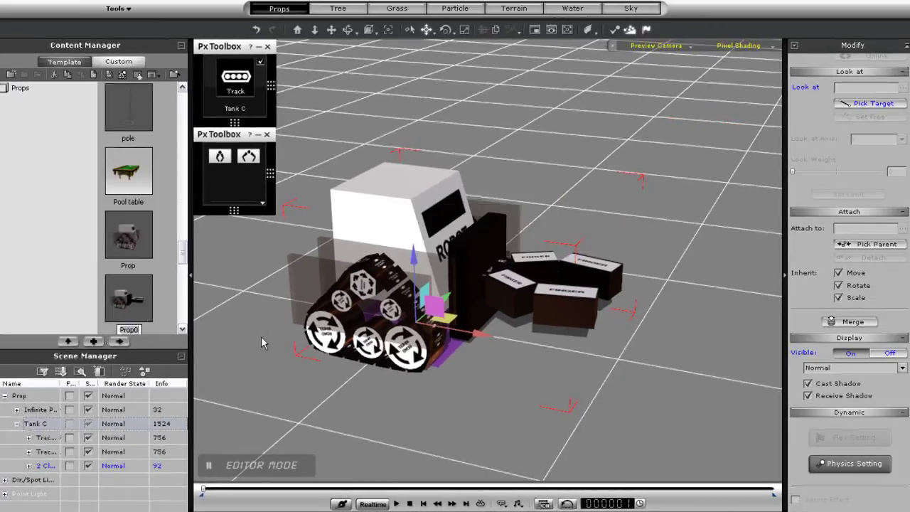
{"action": "type", "text": "Robot"}
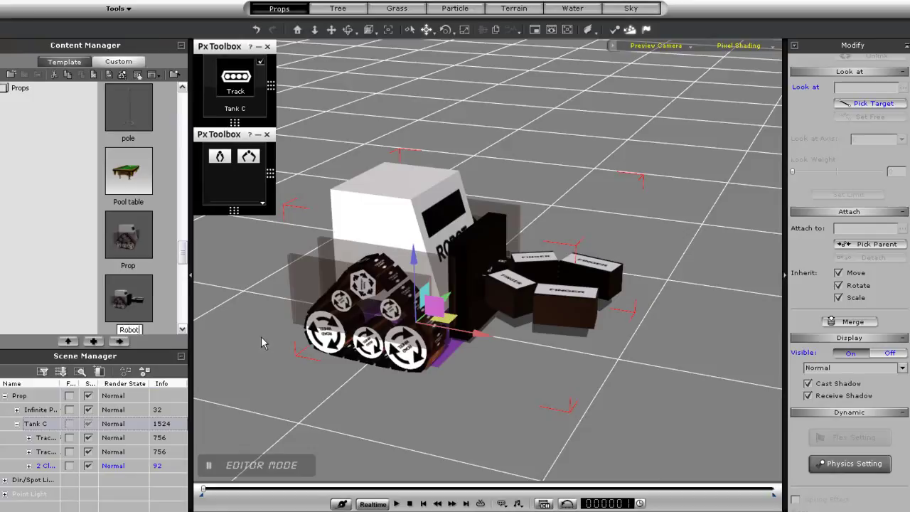
{"action": "key", "text": "Return"}
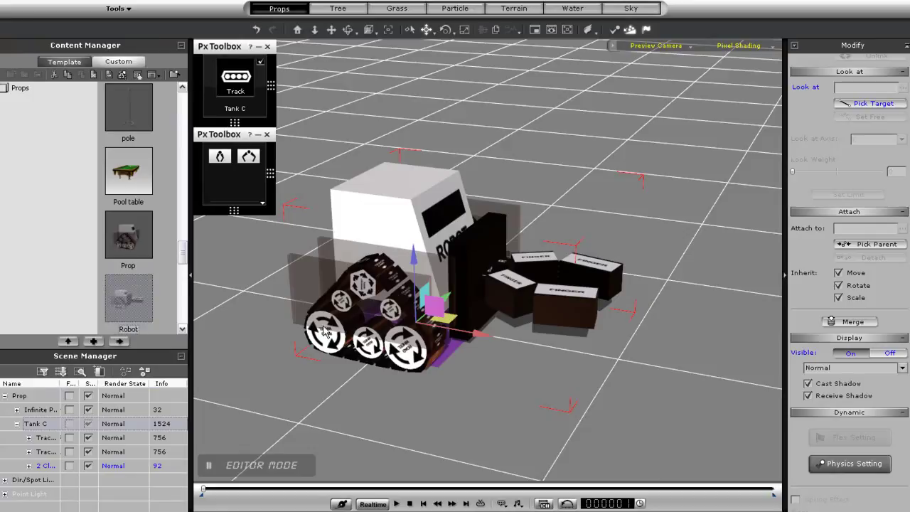
Add the saved custom props Prop and Robot to open grid areas near the original robot for comparison
{"action": "scroll", "coordinate": [326, 322], "scroll_direction": "down", "scroll_amount": 3}
{"action": "middle_click_drag", "start_coordinate": [358, 331], "coordinate": [415, 236]}
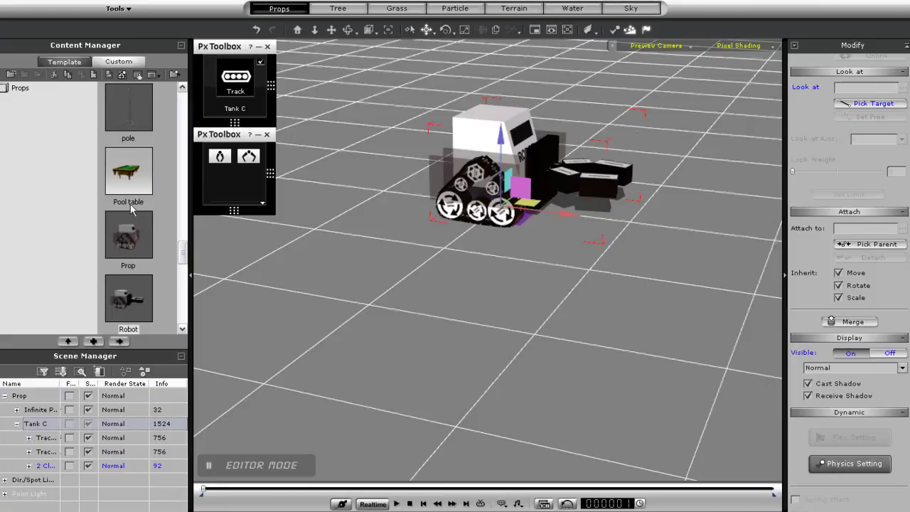
{"action": "left_click_drag", "start_coordinate": [128, 236], "coordinate": [296, 272]}
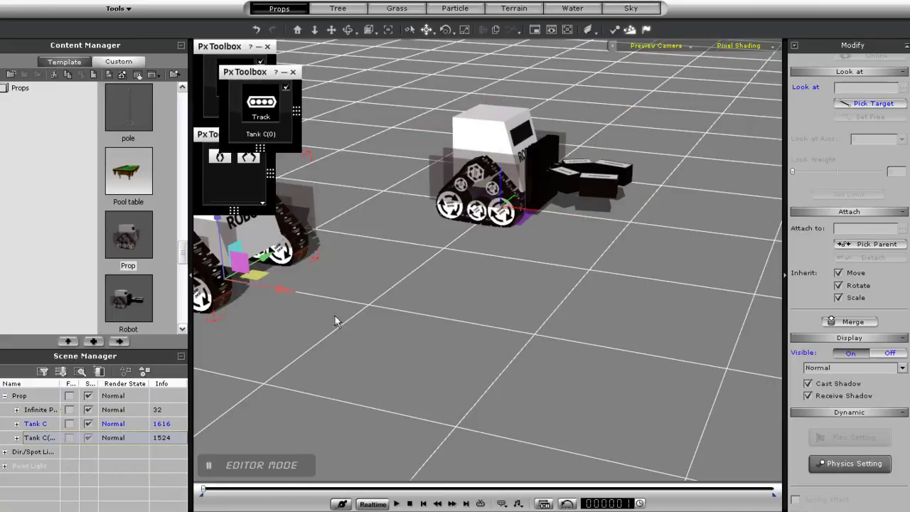
{"action": "middle_click_drag", "start_coordinate": [336, 319], "coordinate": [498, 344]}
{"action": "left_click_drag", "start_coordinate": [124, 305], "coordinate": [632, 387]}
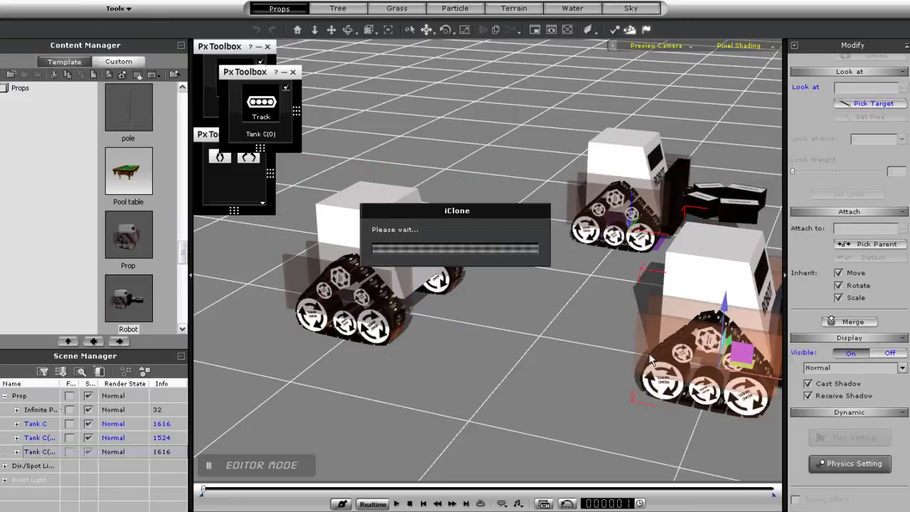
{"action": "middle_click_drag", "start_coordinate": [675, 345], "coordinate": [501, 320]}
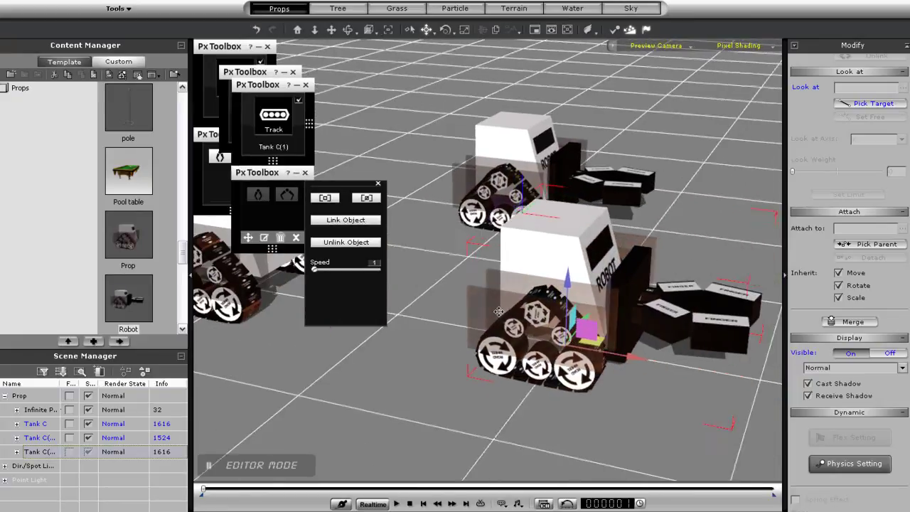
Close the toolboxes of the two added robots and expand the hierarchy of the copy with the claw
{"action": "left_click", "coordinate": [305, 85]}
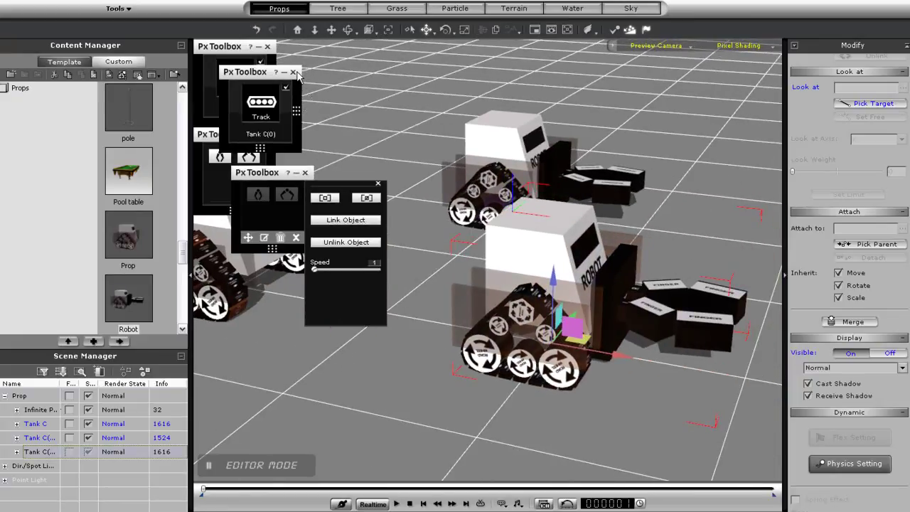
{"action": "left_click", "coordinate": [292, 72]}
{"action": "left_click", "coordinate": [305, 172]}
{"action": "scroll", "coordinate": [313, 206], "scroll_direction": "down", "scroll_amount": 3}
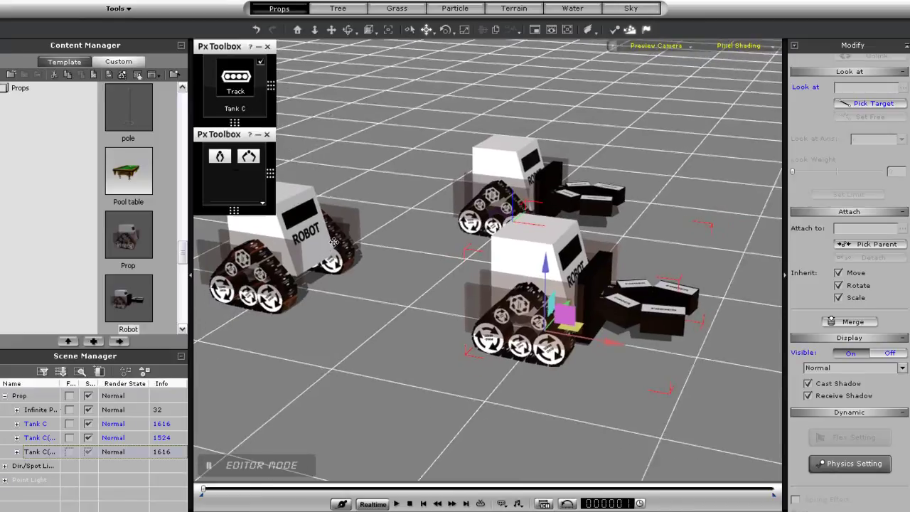
{"action": "middle_click_drag", "start_coordinate": [330, 235], "coordinate": [374, 267]}
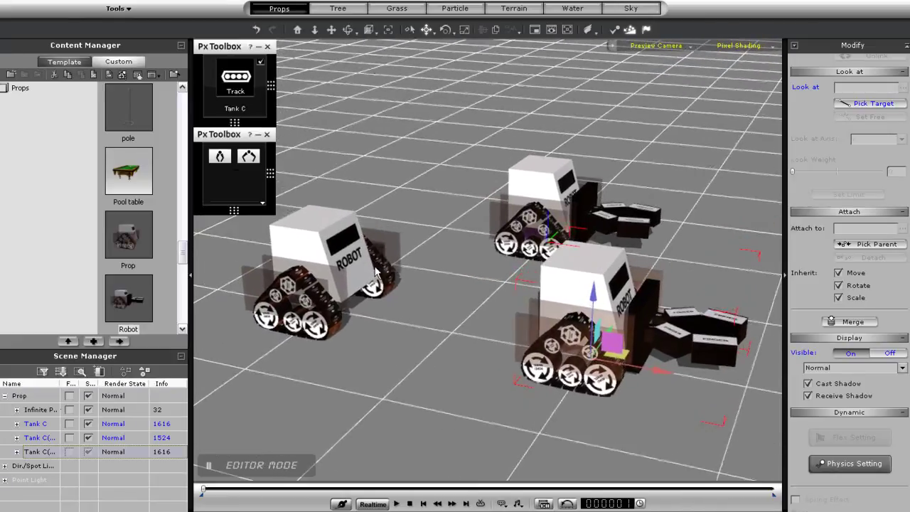
{"action": "left_click", "coordinate": [17, 451]}
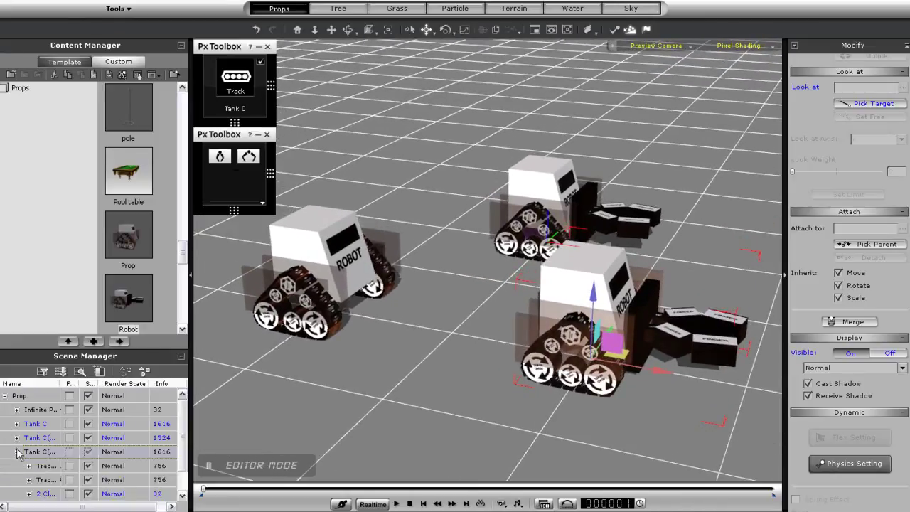